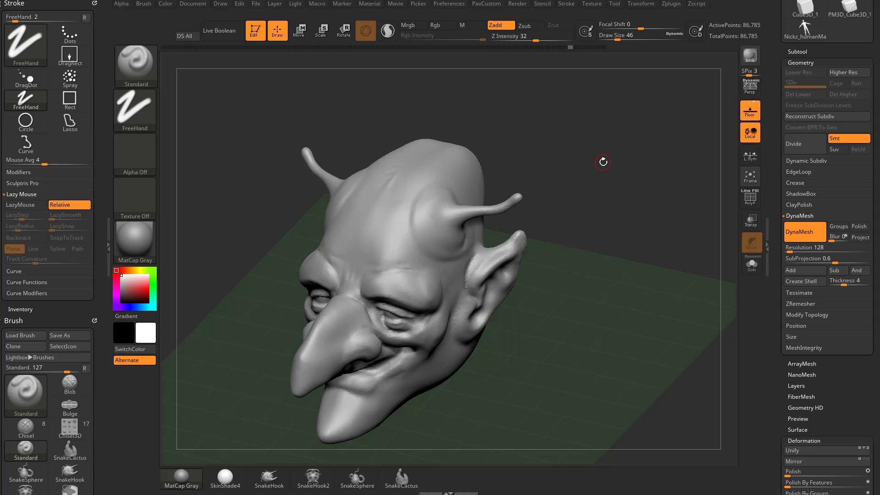
- Hide the floor grid and set the brush draw size to 94
mouse_move(603, 162)
mouse_down()
mouse_move(665, 173)
mouse_move(658, 212)
mouse_move(635, 238)
mouse_up()
drag(609, 176, 630, 187)
key(s)
drag(630, 187, 639, 187)
drag(639, 187, 664, 184)
click(750, 111)
mouse_move(729, 187)
mouse_down()
mouse_move(671, 171)
mouse_move(666, 180)
mouse_up()
key(s)
mouse_move(666, 181)
mouse_down()
mouse_move(671, 188)
mouse_move(667, 174)
mouse_move(675, 176)
mouse_up()
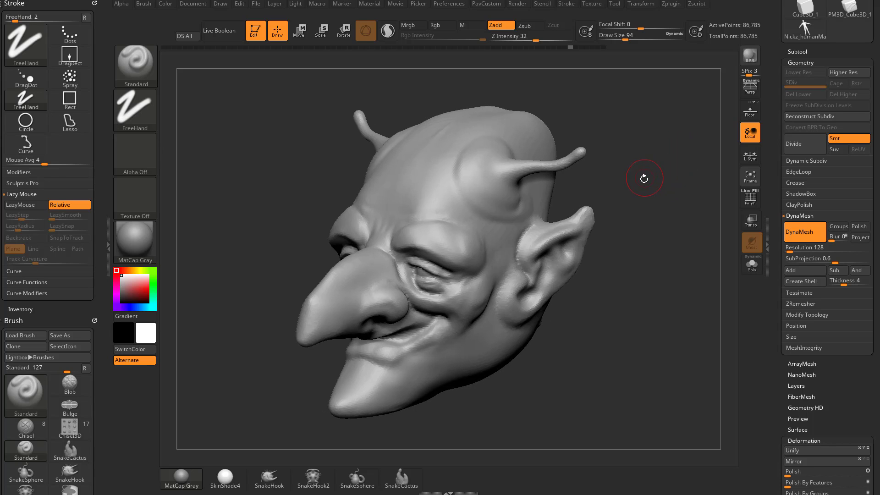
- Switch from the Standard brush to the hPolish brush and bring the face closer
key(b)
key(h)
key(p)
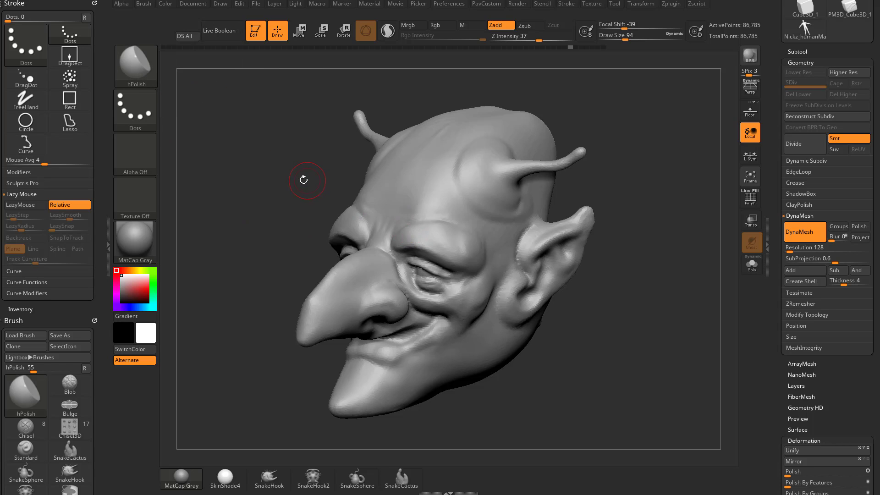
mouse_move(669, 241)
mouse_down()
mouse_move(674, 216)
mouse_move(644, 197)
mouse_up()
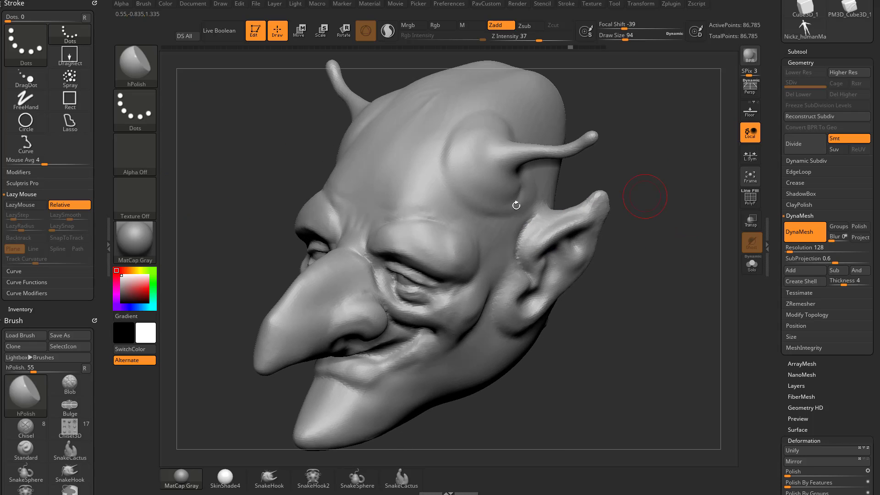
- Flatten the front and underside of the brow with hPolish at draw sizes 207 and 140
key(s)
drag(403, 245, 445, 250)
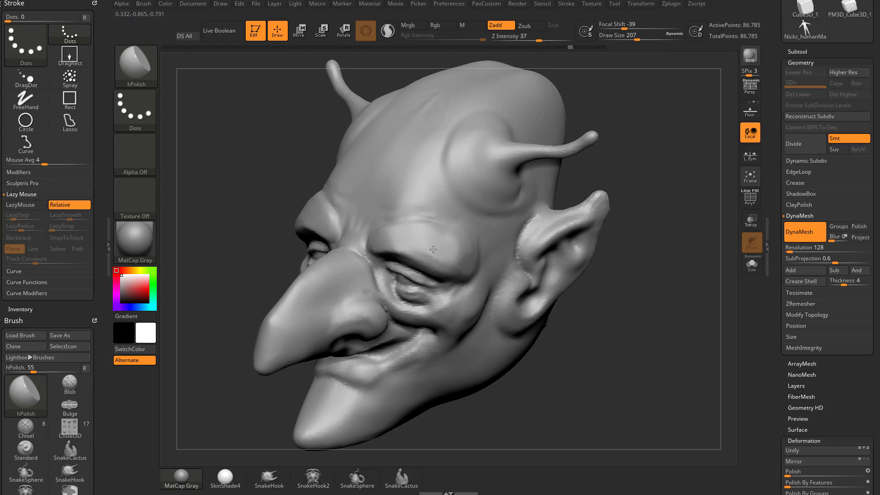
drag(615, 210, 519, 236)
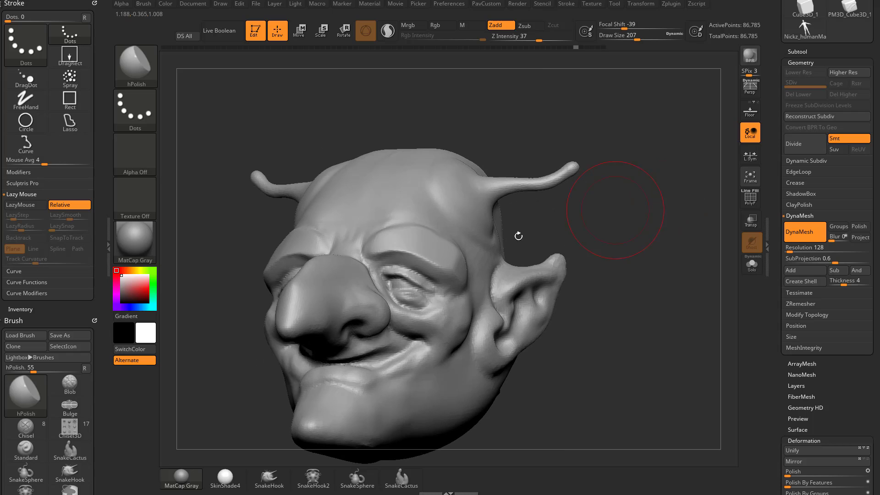
key(s)
mouse_move(420, 258)
mouse_down()
mouse_move(408, 260)
mouse_move(427, 264)
mouse_up()
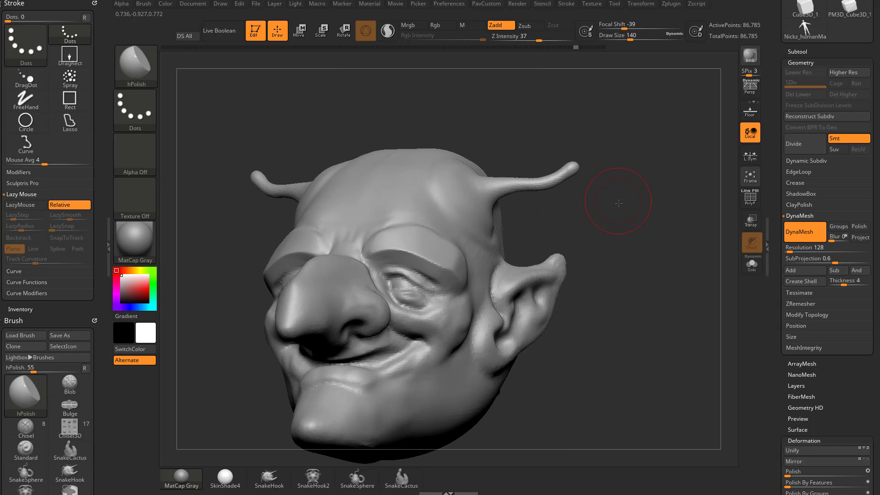
drag(615, 196, 535, 240)
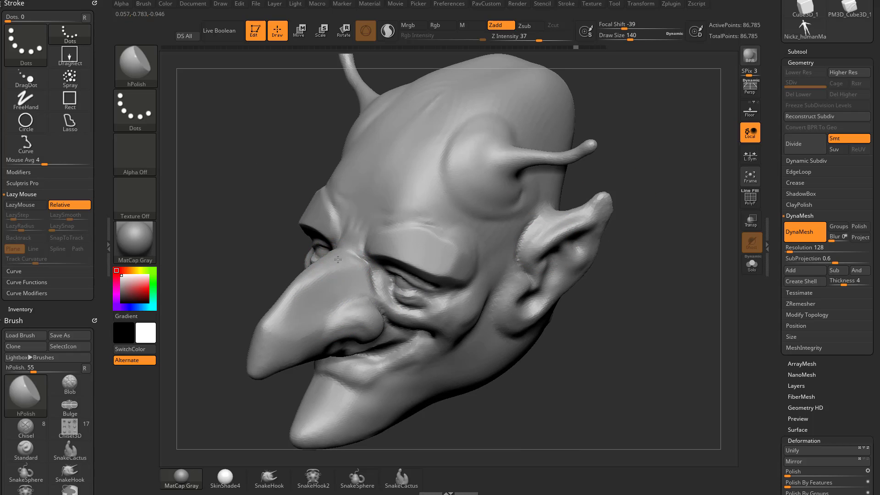
- Flatten the bridge, sides and tip of the nose into planes with hPolish at draw size 140
mouse_move(294, 287)
mouse_down()
mouse_move(262, 356)
mouse_move(274, 308)
mouse_up()
drag(248, 336, 607, 251)
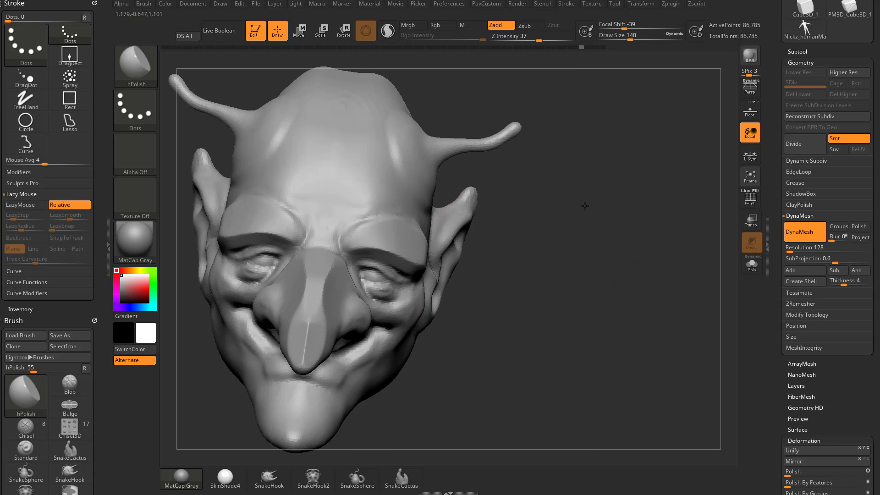
drag(584, 201, 573, 241)
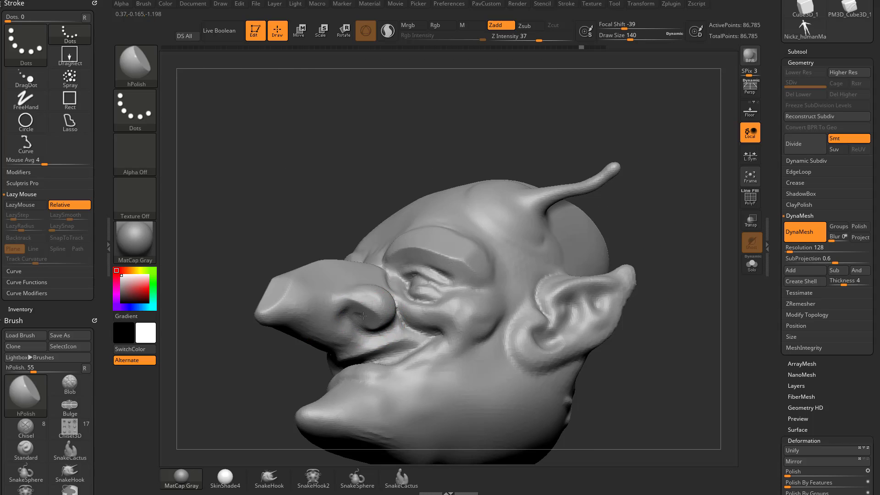
drag(256, 246, 382, 307)
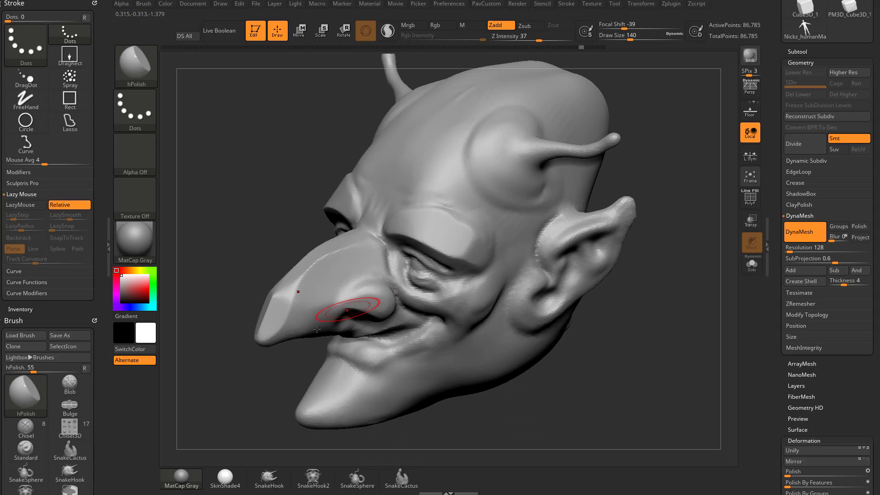
mouse_move(265, 401)
mouse_down()
mouse_move(239, 395)
mouse_move(322, 313)
mouse_move(293, 321)
mouse_up()
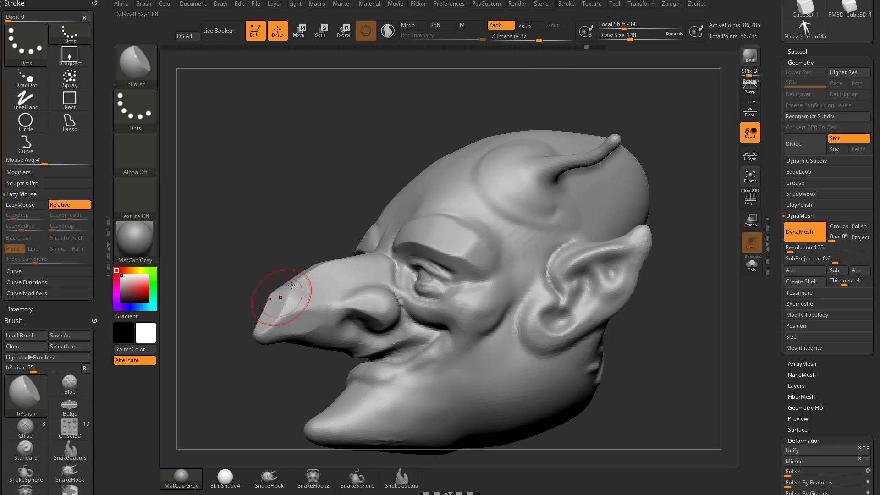
drag(645, 227, 617, 242)
mouse_move(641, 188)
mouse_down()
mouse_move(631, 198)
mouse_move(654, 240)
mouse_move(696, 156)
mouse_up()
- Try flattening the chin with hPolish at draw sizes 74 and 207, undoing the strokes
key(s)
drag(433, 248, 425, 248)
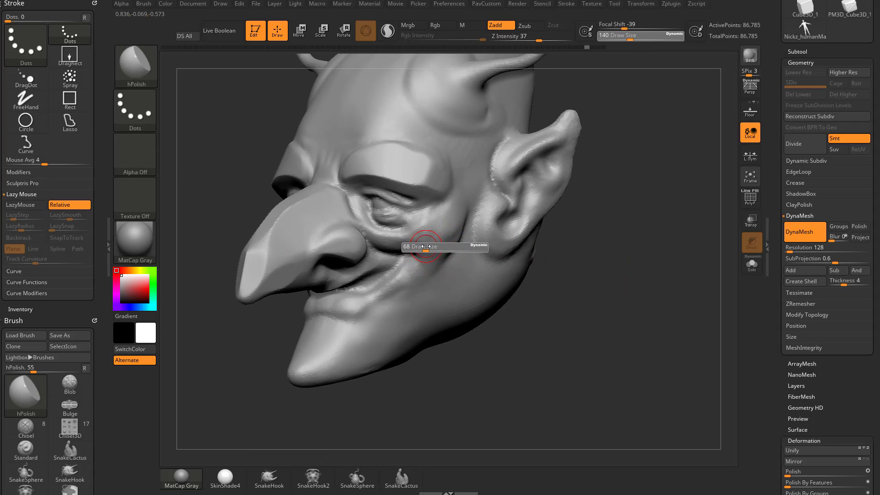
mouse_move(599, 193)
alt+mouse_down()
mouse_move(605, 220)
mouse_move(646, 198)
mouse_move(656, 177)
alt+mouse_up()
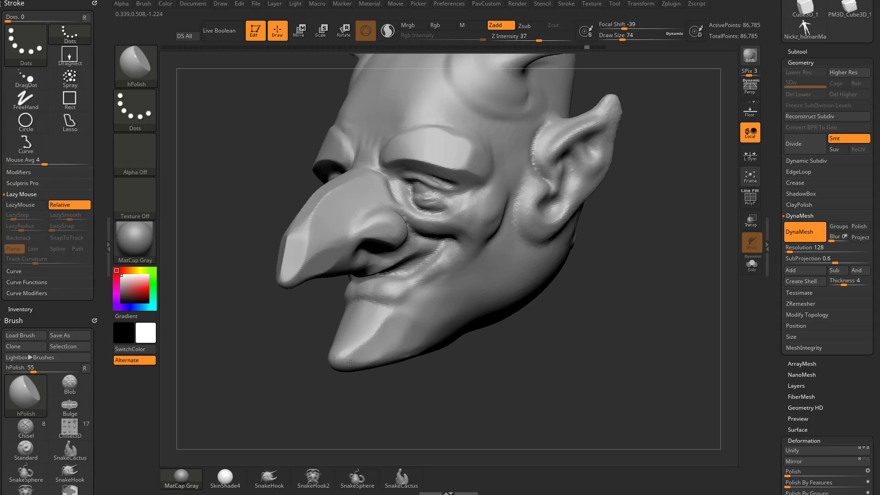
mouse_move(431, 365)
mouse_down()
mouse_move(408, 339)
mouse_move(370, 324)
mouse_move(442, 364)
mouse_move(414, 345)
mouse_move(427, 345)
mouse_move(414, 353)
mouse_up()
key(ctrl+z)
key(s)
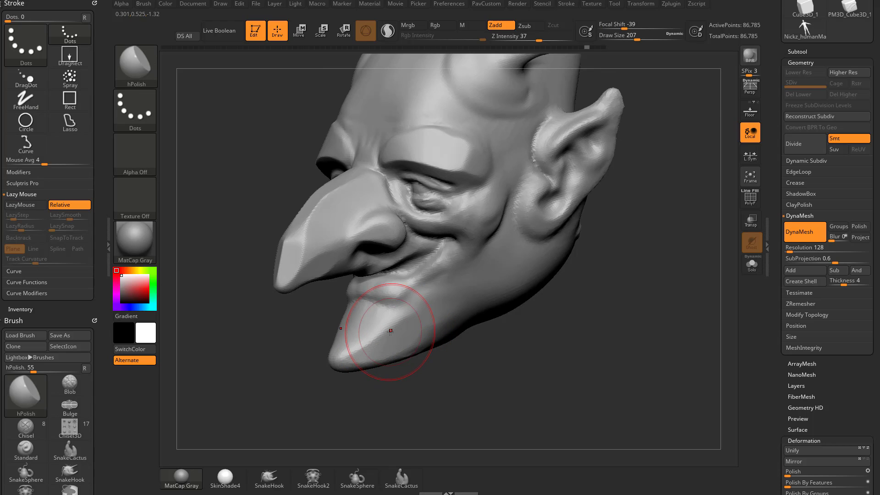
key(ctrl+z)
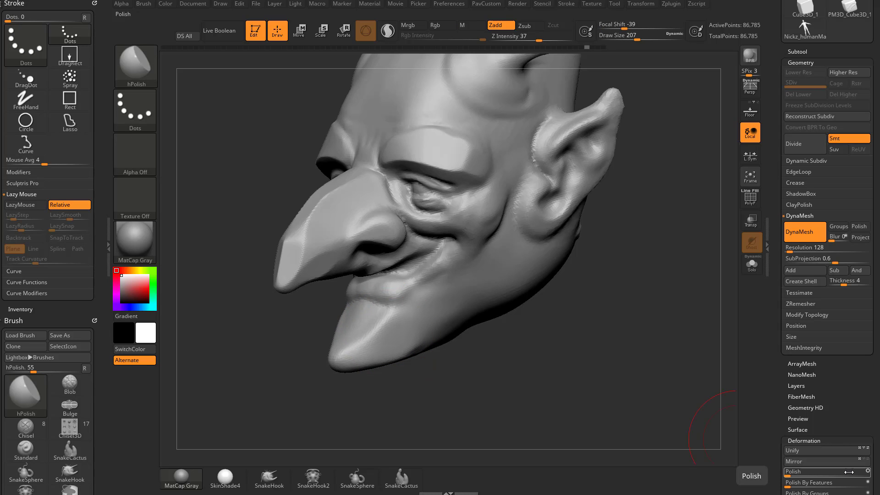
- Flatten the side of the chin into a broad plane with hPolish at draw sizes 280 and 251
drag(558, 350, 539, 349)
key(s)
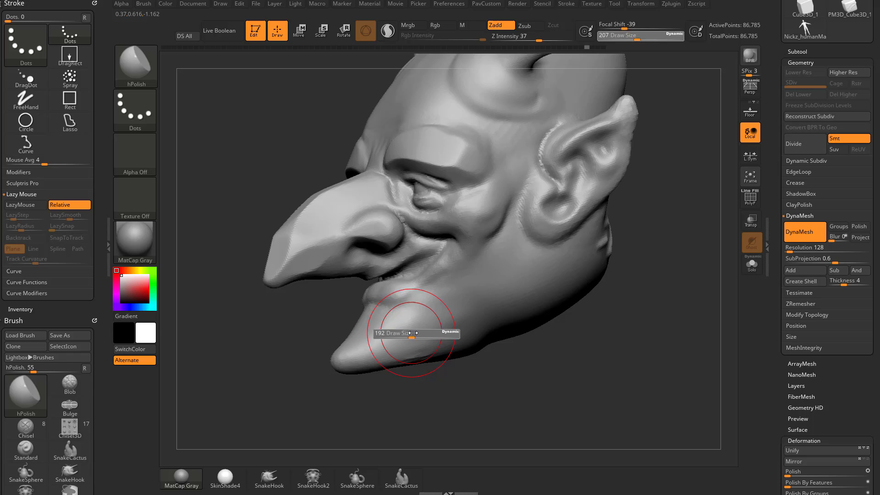
mouse_move(388, 372)
mouse_down()
mouse_move(408, 370)
mouse_move(385, 345)
mouse_up()
key(s)
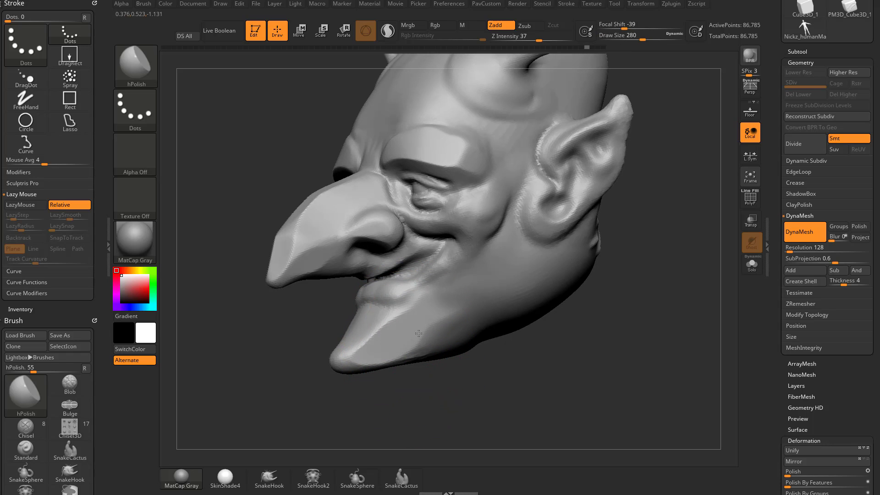
mouse_move(419, 333)
mouse_down()
mouse_move(433, 377)
mouse_move(356, 357)
mouse_up()
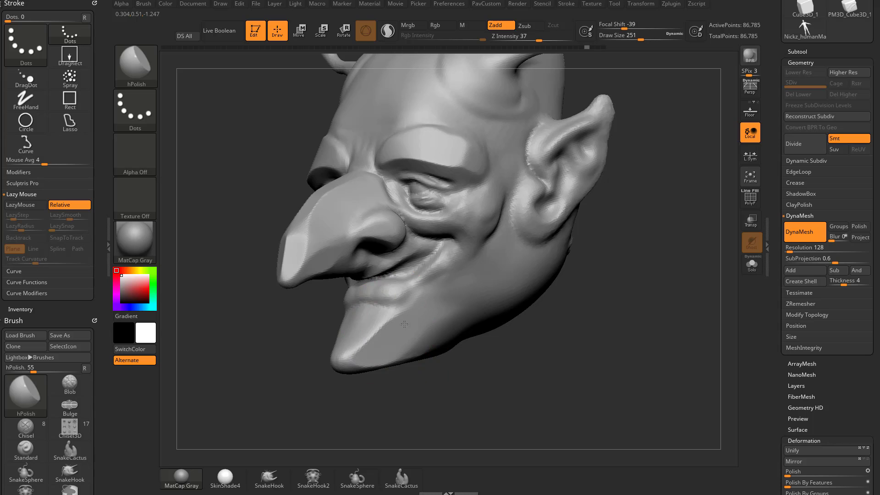
drag(423, 329, 424, 330)
mouse_move(427, 378)
mouse_down()
mouse_move(448, 374)
mouse_move(427, 374)
mouse_up()
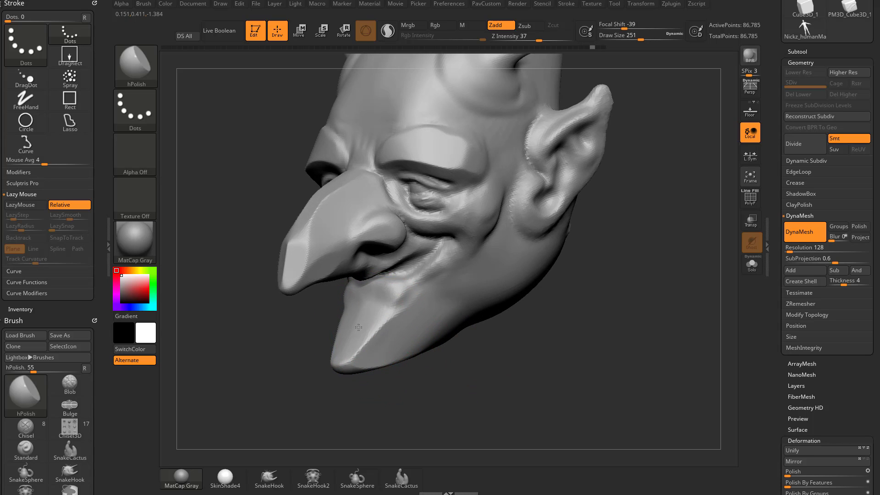
- Try flattening the front of the chin up to the lower lip at draw size 182, and undo the stroke
key(s)
mouse_move(365, 338)
mouse_down()
mouse_move(375, 334)
mouse_move(362, 322)
mouse_up()
key(ctrl+z)
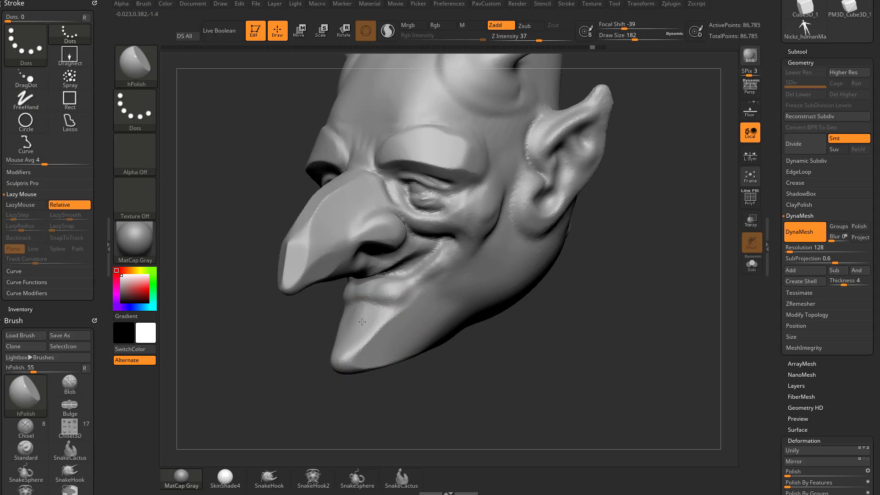
- Mask the lower lip with the MaskLasso brush and flatten the front and side of the chin with hPolish
mouse_move(443, 377)
mouse_down()
mouse_move(431, 385)
mouse_move(400, 380)
mouse_up()
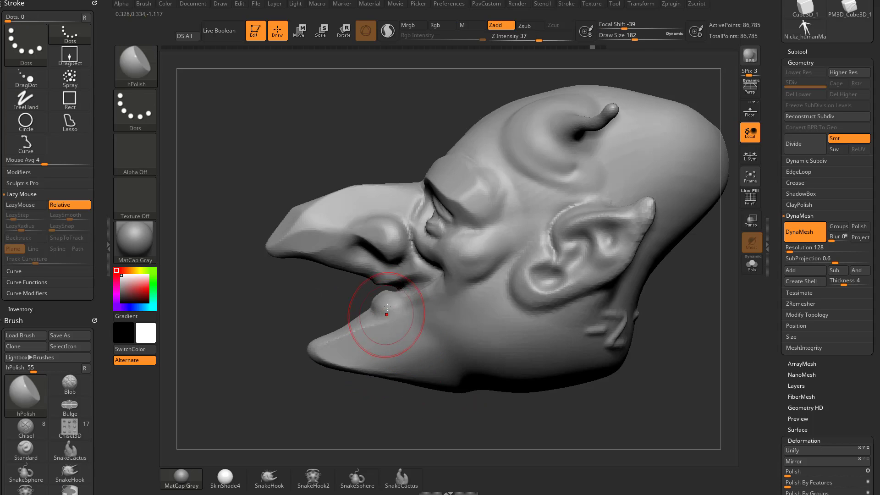
ctrl+click(146, 75)
click(279, 114)
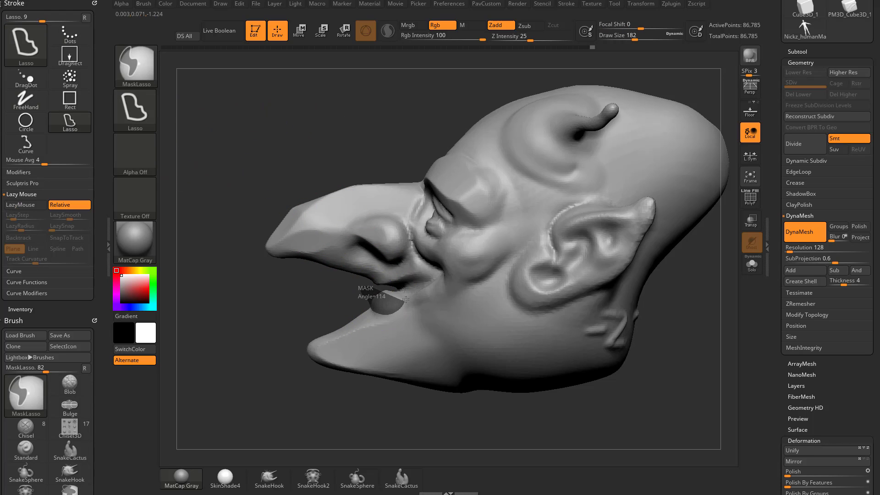
ctrl+drag(406, 299, 377, 283)
drag(267, 316, 302, 362)
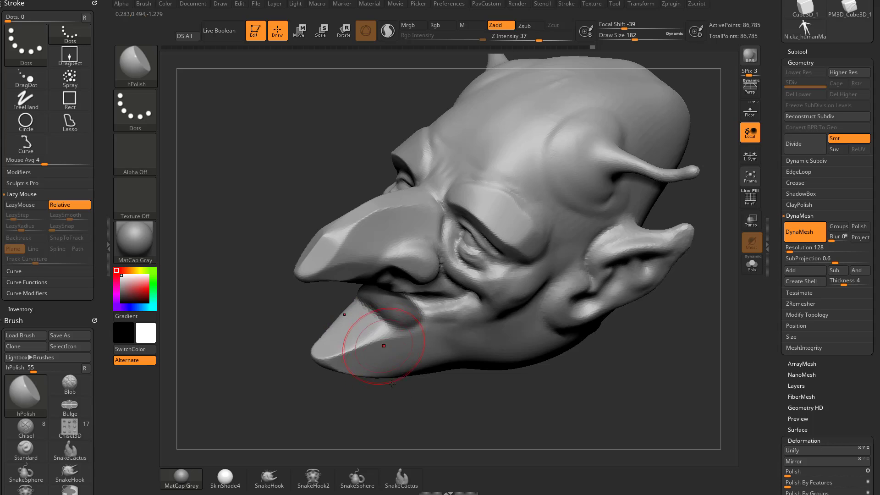
mouse_move(392, 384)
mouse_down()
mouse_move(482, 339)
mouse_move(587, 327)
mouse_move(672, 281)
mouse_up()
- Undo the lip mask and all the hPolish strokes on the chin, nose and brow
key(ctrl)
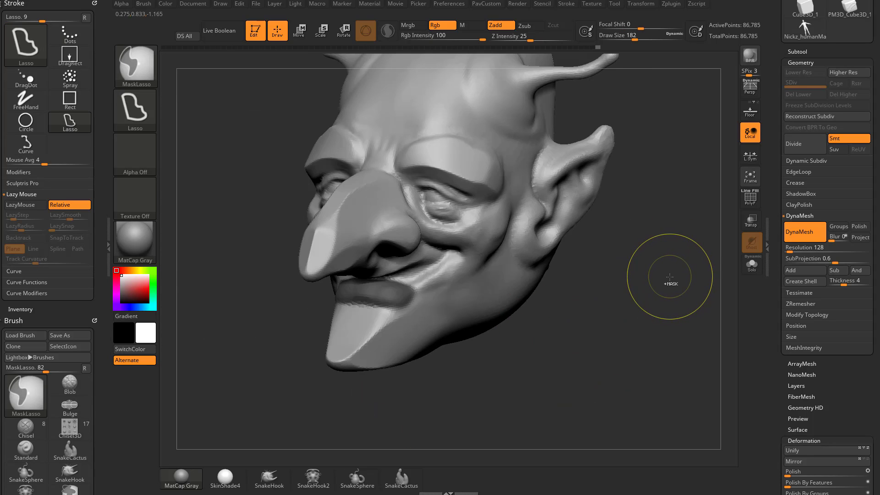
key(ctrl+z)
key(ctrl+z)
key(ctrl+z)
key(ctrl+z)
key(ctrl+z)
key(ctrl+z)
key(ctrl+z)
key(ctrl+z)
key(ctrl+z)
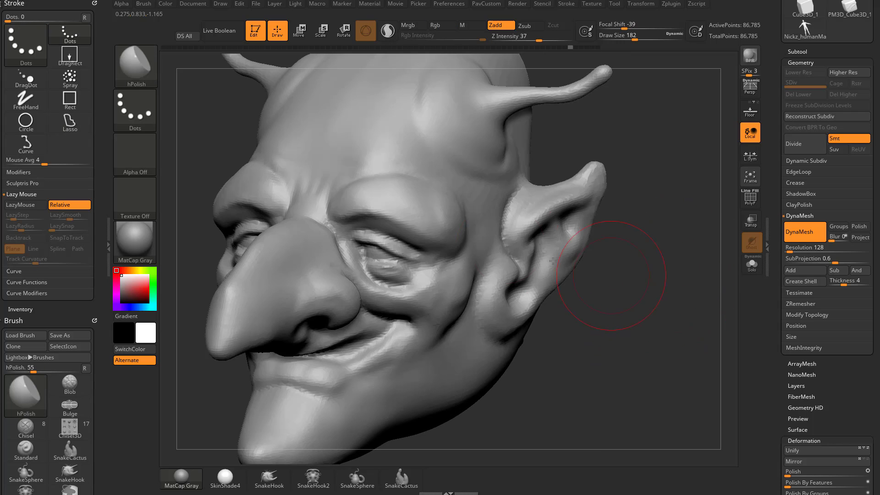
- Flatten the brow's underside above the eye into a plane with hPolish, reducing the draw size to 87
drag(685, 228, 670, 263)
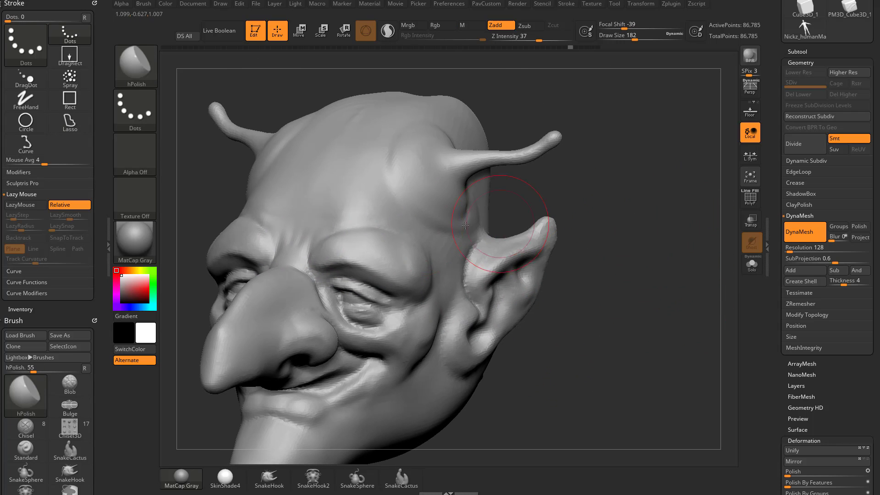
key(s)
click(360, 252)
mouse_move(336, 259)
mouse_down()
mouse_move(380, 256)
mouse_move(338, 251)
mouse_move(367, 255)
mouse_up()
mouse_move(636, 233)
alt+mouse_down()
mouse_move(652, 260)
mouse_move(650, 229)
alt+mouse_up()
key(s)
drag(349, 289, 344, 289)
mouse_move(332, 295)
mouse_down()
mouse_move(321, 289)
mouse_move(342, 293)
mouse_move(329, 291)
mouse_up()
key(s)
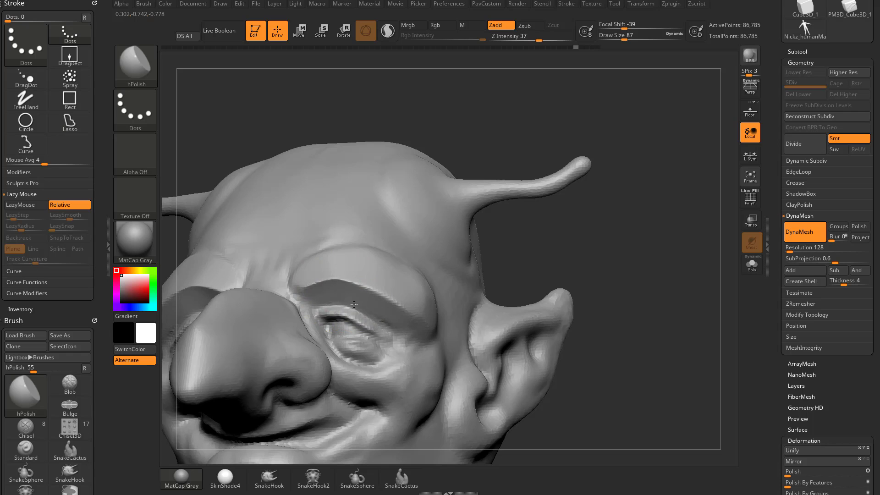
- Refine the plane beneath the brow and its lower edge with hPolish at draw sizes 77 and 94
right_drag(395, 327, 387, 290)
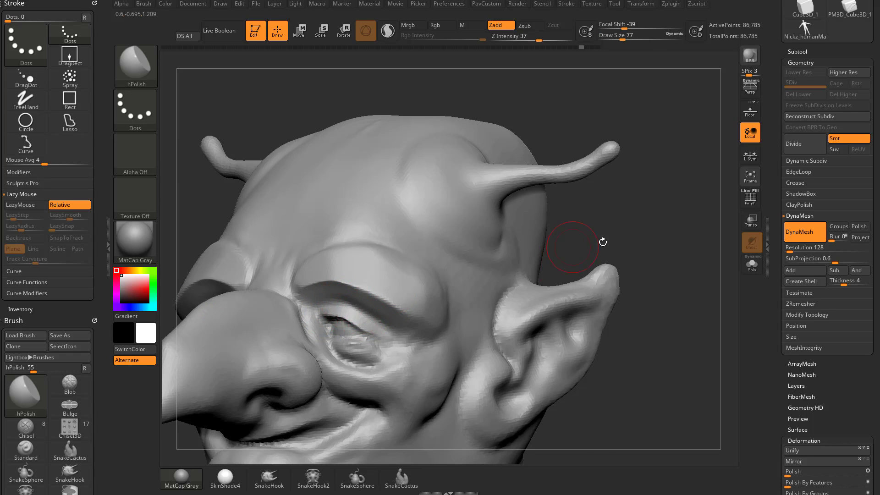
right_drag(603, 241, 587, 265)
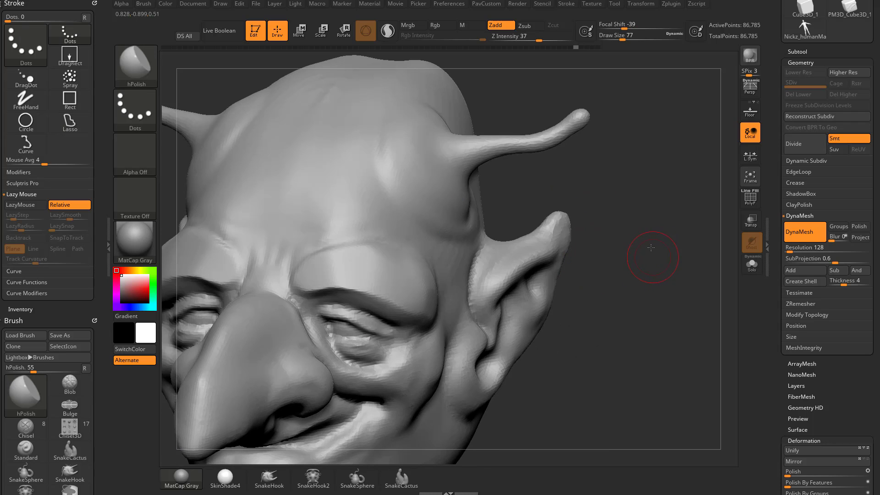
right_drag(652, 256, 630, 240)
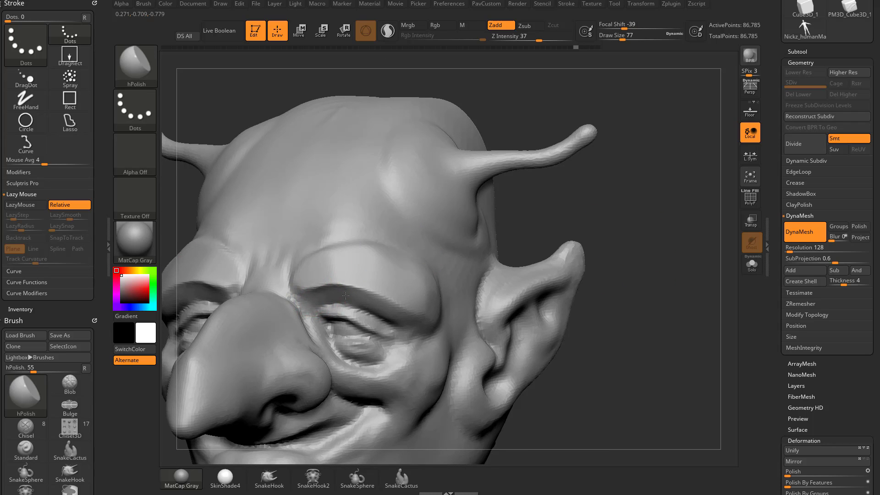
drag(379, 300, 323, 304)
right_drag(602, 242, 544, 222)
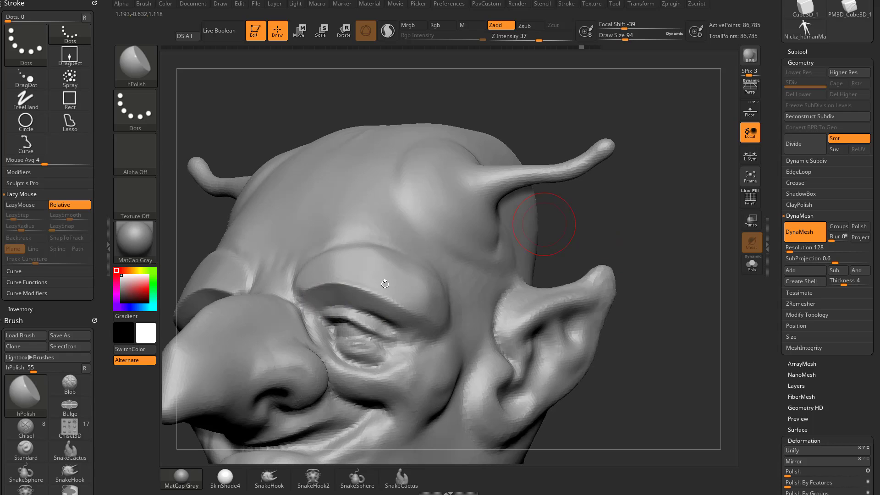
- Polish the inner part of the brow's underside above the eyelid with hPolish at draw size 71
drag(623, 37, 620, 37)
right_drag(615, 208, 556, 227)
key(s)
drag(346, 308, 350, 309)
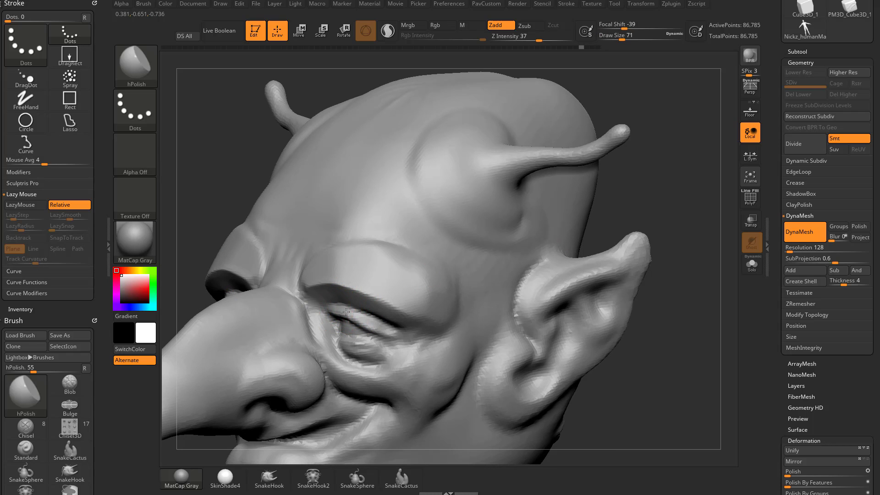
right_drag(340, 305, 602, 204)
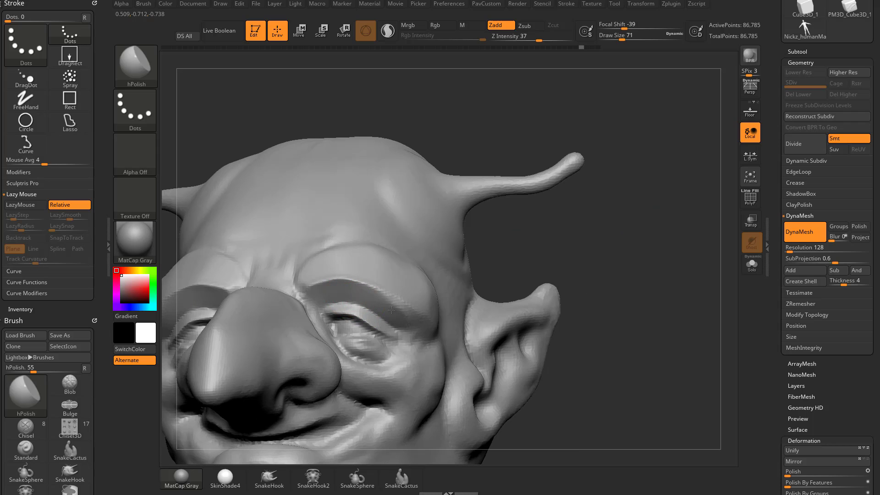
- Increase the draw size to 116 and flatten the brow's outer part to sharpen its lower edge
mouse_move(530, 250)
right_down()
mouse_move(400, 316)
mouse_move(580, 222)
right_up()
key(bracketright)
key(bracketright)
key(bracketright)
right_drag(566, 277, 386, 298)
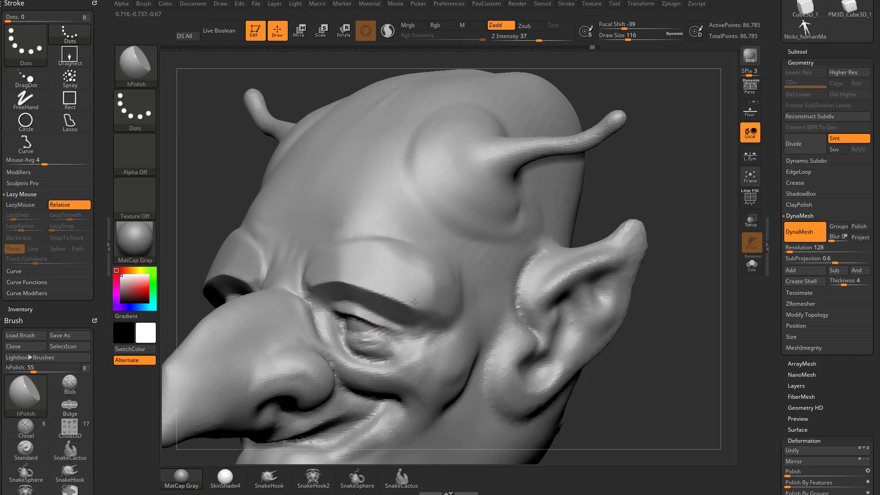
right_drag(587, 232, 347, 287)
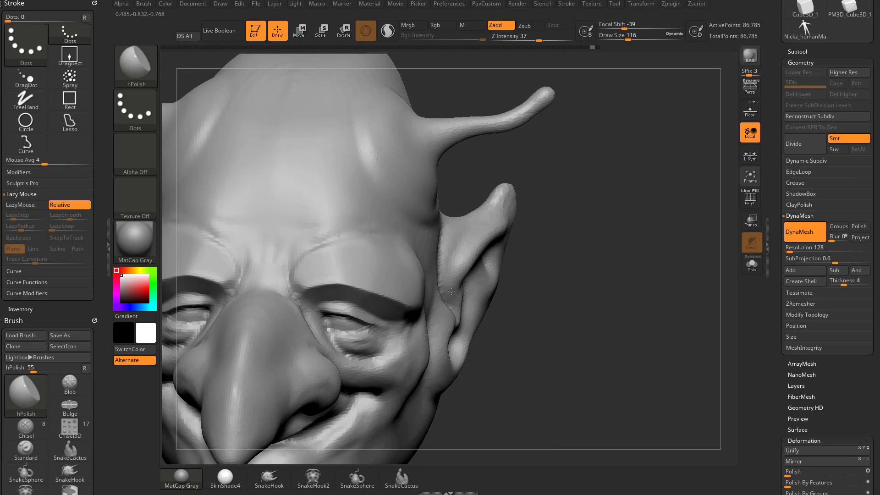
- Polish the upper eyelid area beneath the brow with hPolish at draw sizes 80 and 74
mouse_move(451, 291)
right_down()
mouse_move(365, 294)
mouse_move(410, 303)
right_up()
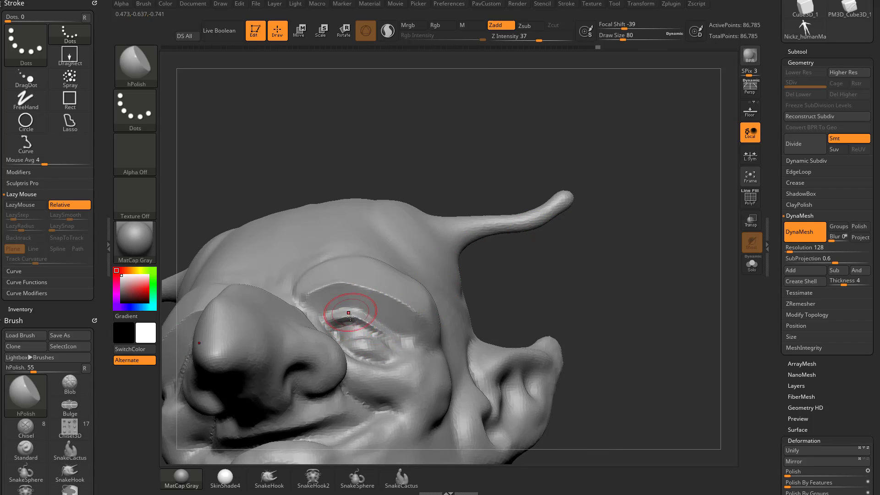
right_drag(353, 308, 346, 303)
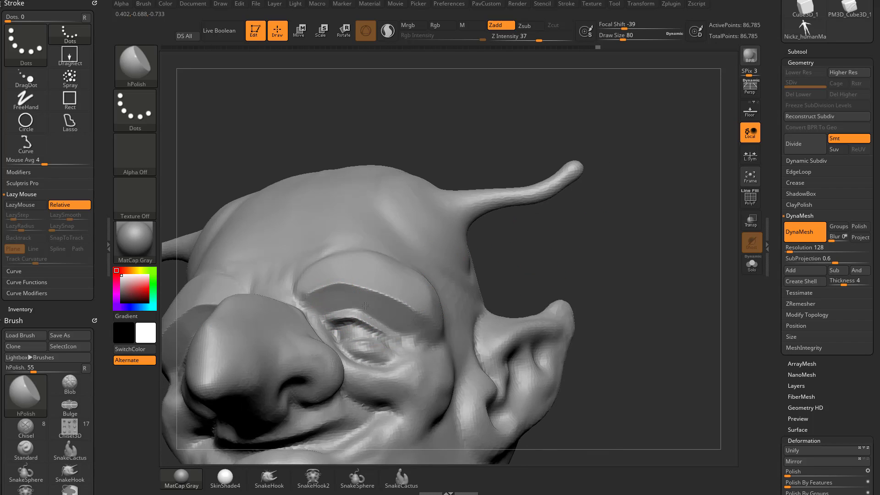
right_drag(554, 242, 425, 286)
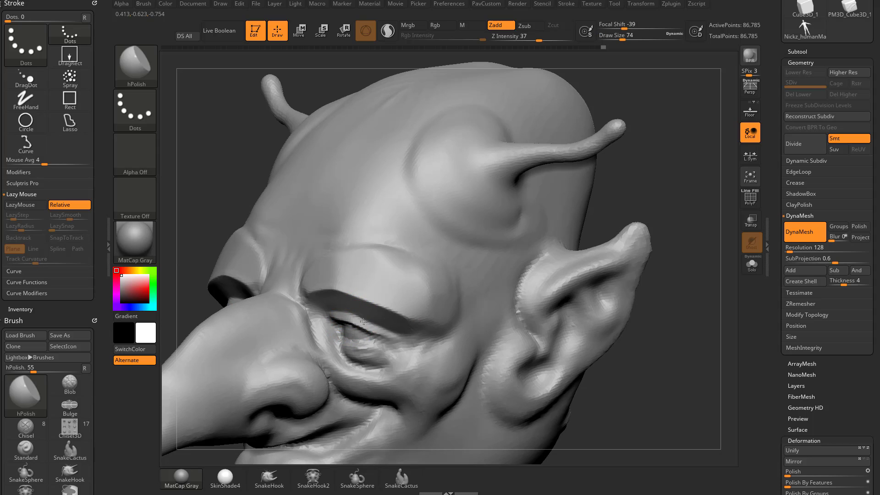
- Increase the draw size to 136 and flatten the nostril wing and the adjoining side of the nose with hPolish
mouse_move(711, 286)
right_down()
mouse_move(689, 275)
mouse_move(324, 304)
right_up()
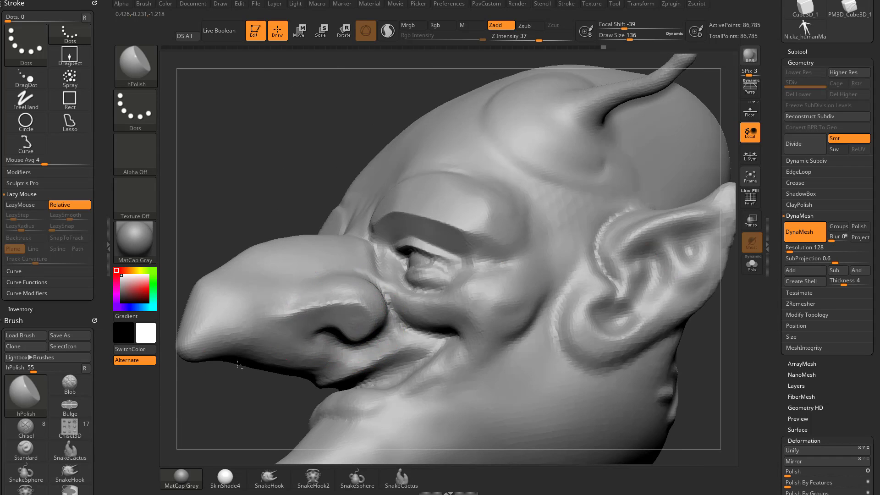
mouse_move(238, 364)
right_down()
mouse_move(220, 392)
mouse_move(344, 302)
right_up()
right_drag(241, 406, 385, 313)
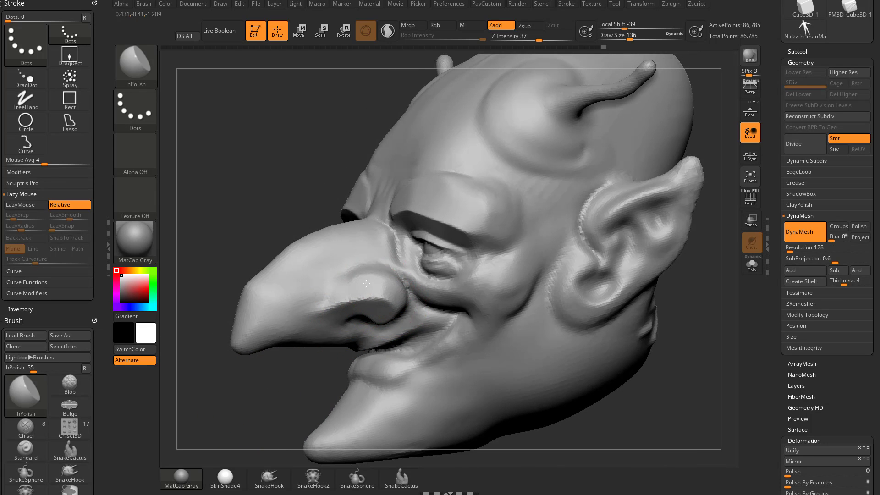
right_drag(329, 304, 267, 312)
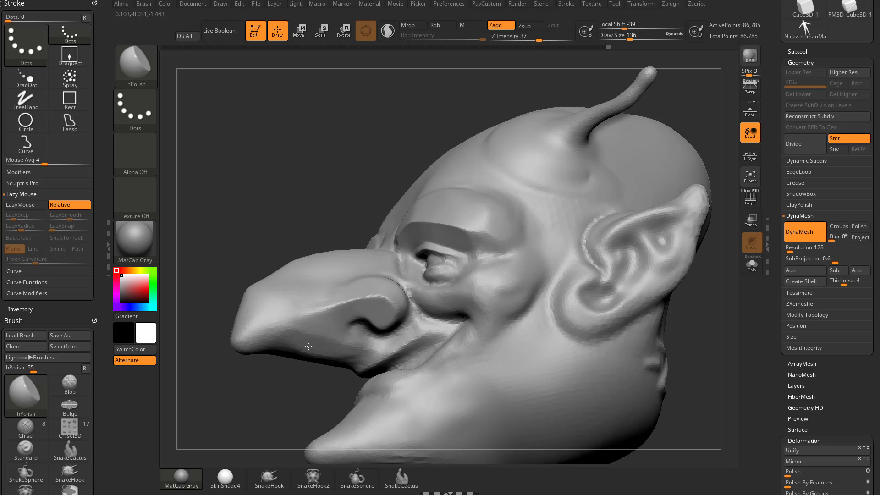
- Flatten the side of the nose toward the tip into a plane with a crisp lower edge using hPolish
drag(271, 324, 335, 309)
right_drag(310, 279, 366, 293)
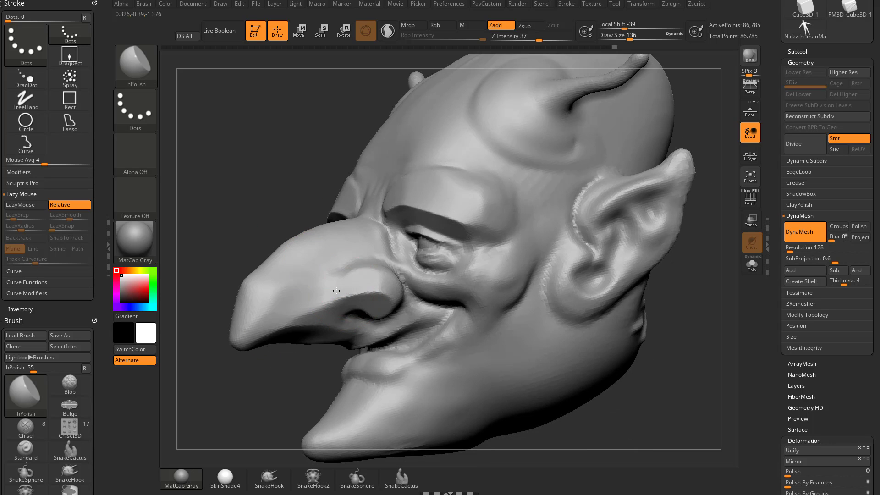
drag(358, 300, 292, 323)
right_drag(291, 323, 238, 316)
drag(316, 325, 266, 344)
mouse_move(257, 349)
right_down()
mouse_move(328, 348)
mouse_move(294, 354)
right_up()
- Set the draw size to 101 and polish the cheek fold beside the nostril and beneath the eye
key(s)
drag(420, 333, 412, 333)
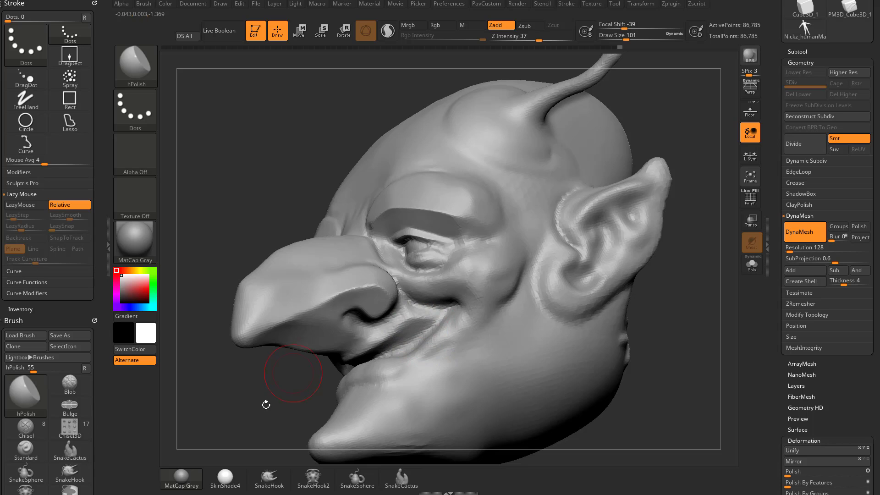
right_drag(263, 403, 413, 293)
drag(391, 296, 416, 284)
mouse_move(654, 260)
right_down()
mouse_move(719, 288)
mouse_move(688, 282)
right_up()
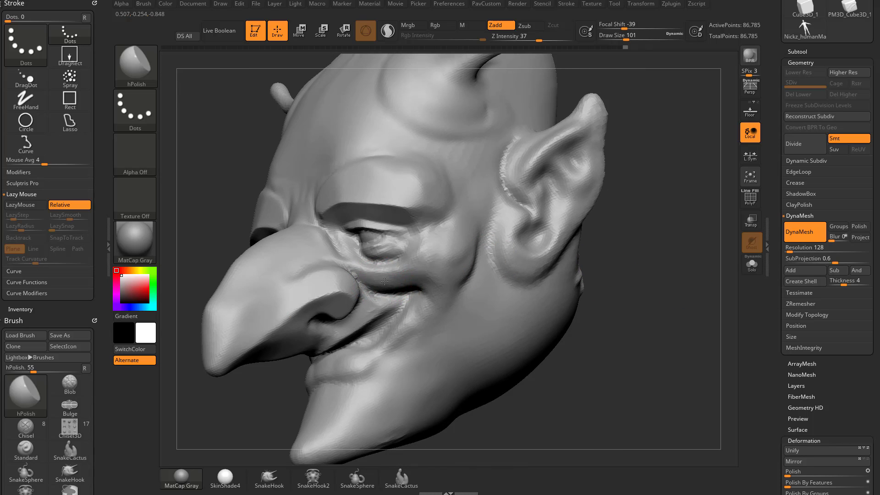
- Flatten the outer cheek below the eye with hPolish at draw size 149
right_drag(431, 259, 380, 292)
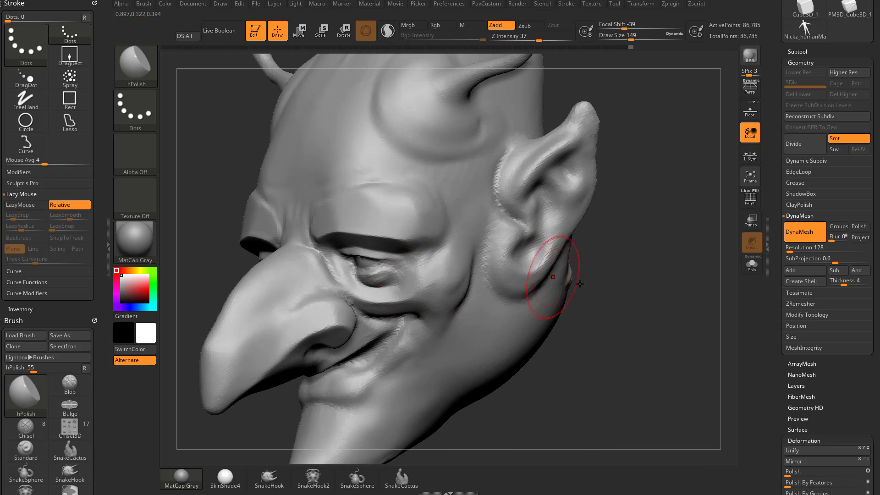
mouse_move(560, 275)
right_down()
mouse_move(426, 292)
mouse_move(440, 292)
right_up()
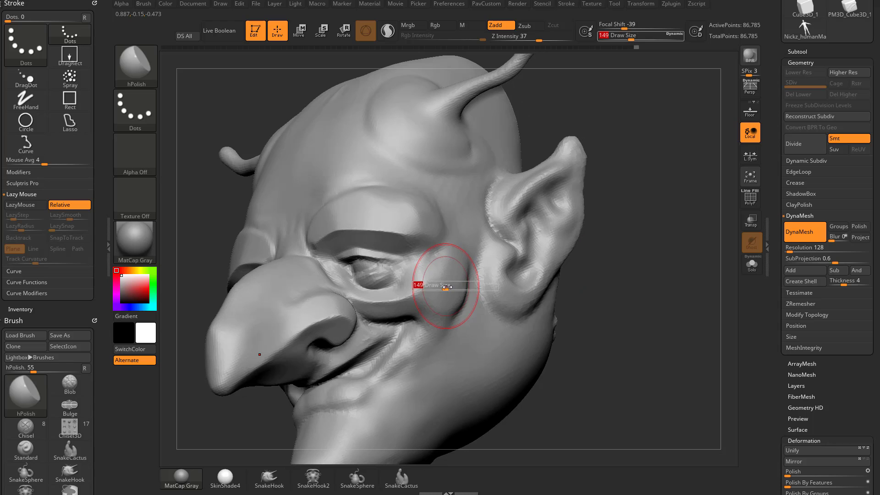
drag(460, 284, 453, 310)
- Flatten the front and side of the chin into two planes with hPolish at draw size 172
mouse_move(646, 286)
right_down()
mouse_move(621, 284)
mouse_move(614, 257)
right_up()
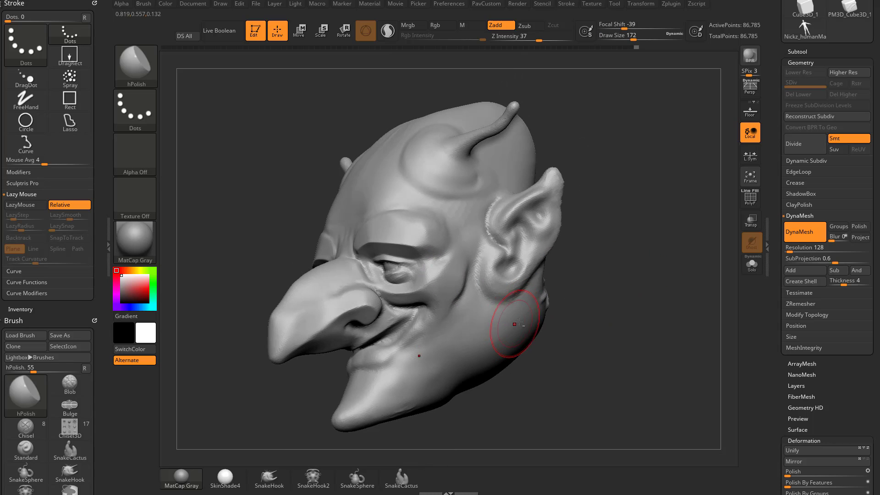
mouse_move(398, 383)
mouse_down()
mouse_move(378, 398)
mouse_move(395, 408)
mouse_up()
right_drag(410, 427, 372, 348)
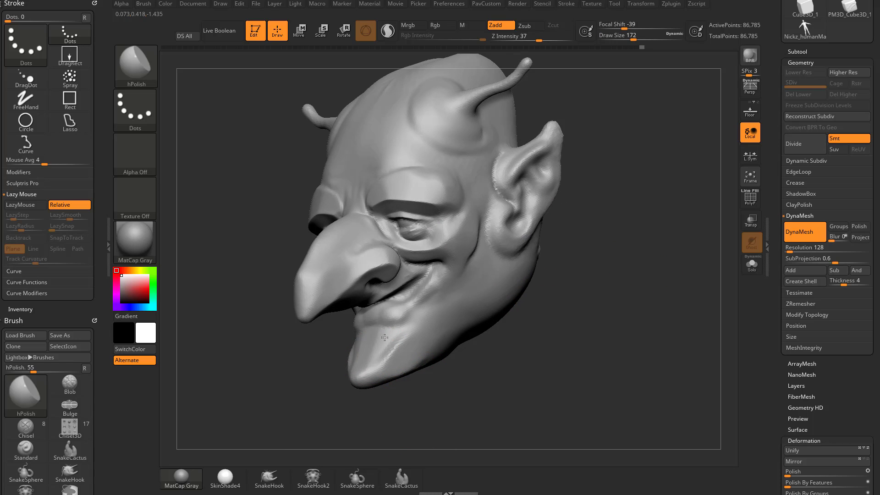
drag(397, 361, 375, 373)
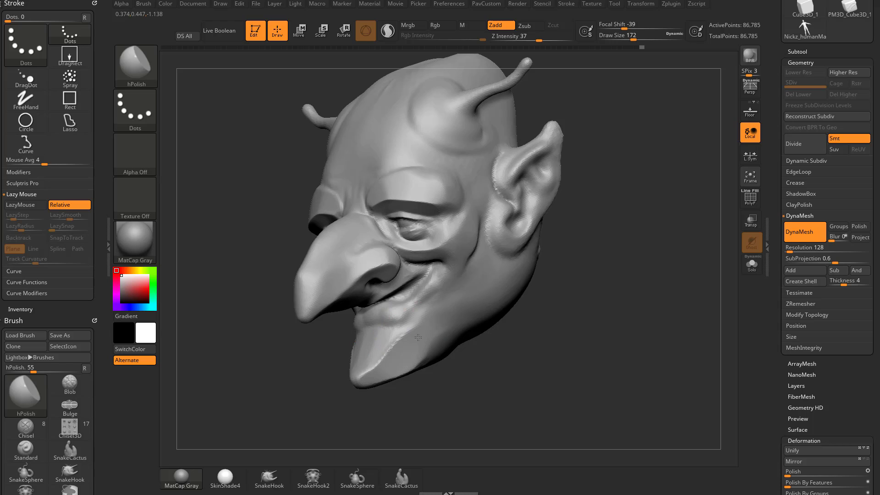
mouse_move(418, 338)
mouse_down()
mouse_move(458, 319)
mouse_move(380, 344)
mouse_up()
- Reduce the draw size to 128 and refine the chin's planes and the edge between them with hPolish
key(bracketleft)
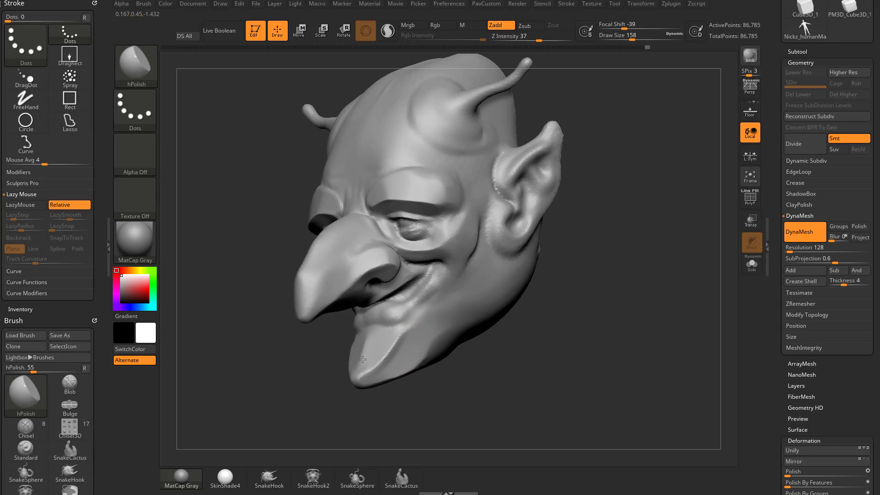
alt+right_drag(391, 366, 398, 368)
key(s)
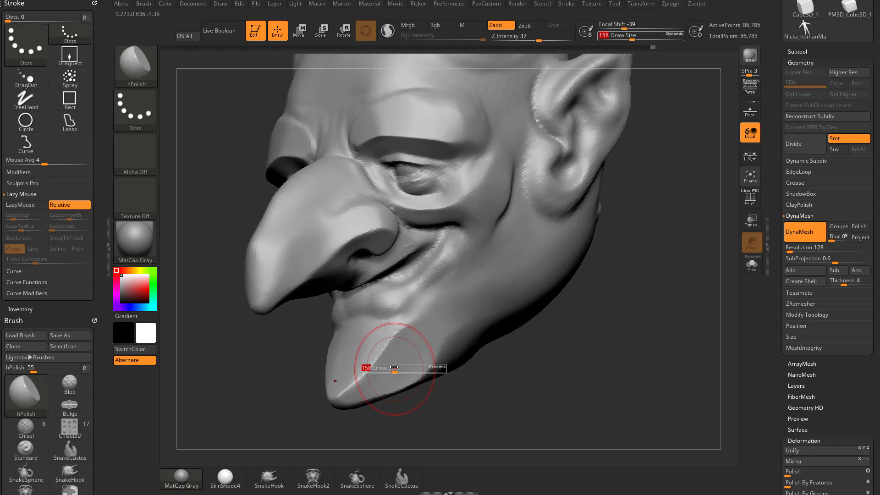
drag(395, 368, 391, 368)
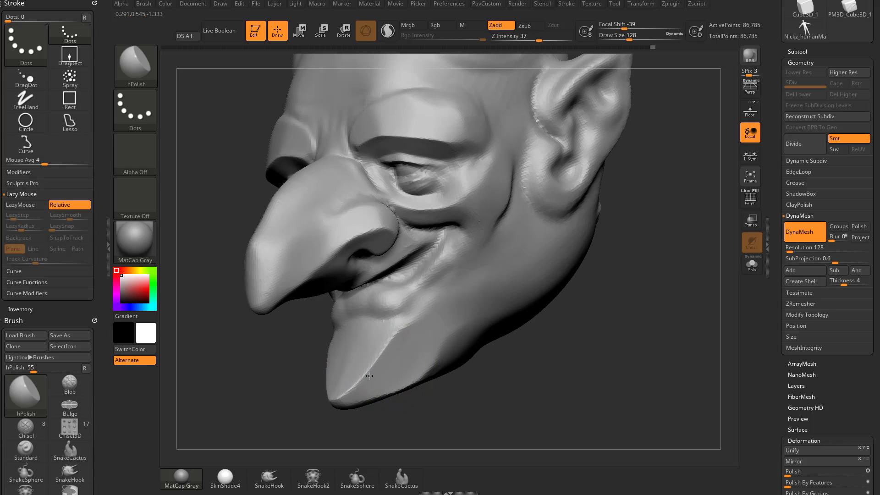
mouse_move(358, 365)
right_down()
mouse_move(311, 363)
mouse_move(369, 353)
right_up()
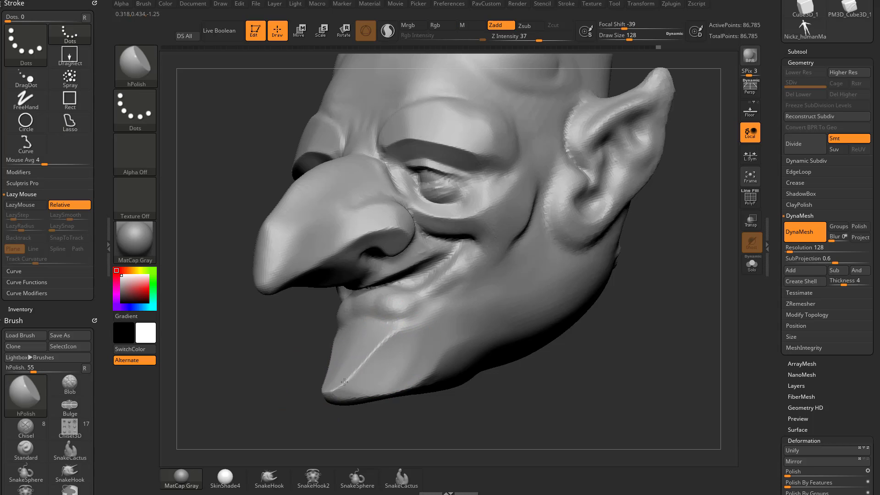
right_drag(256, 420, 316, 394)
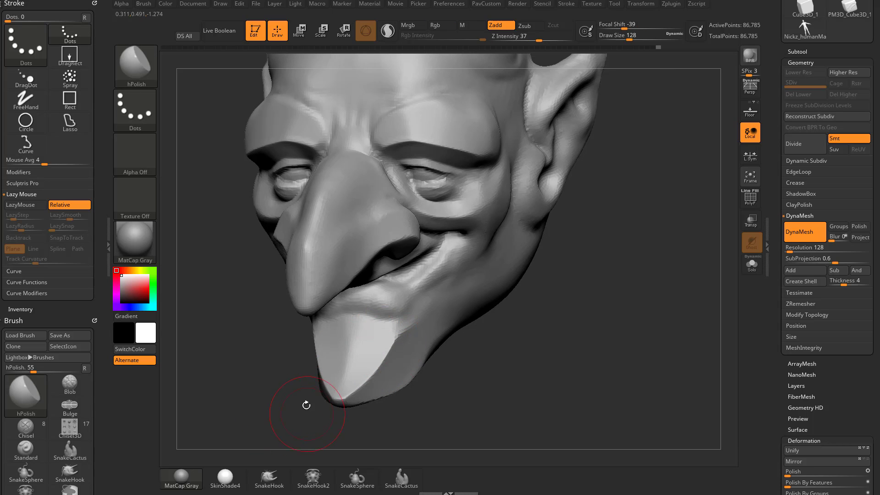
- Examine the hPolish brush's Samples settings, including Stabilize Orientation
scroll(44, 322, down, 10)
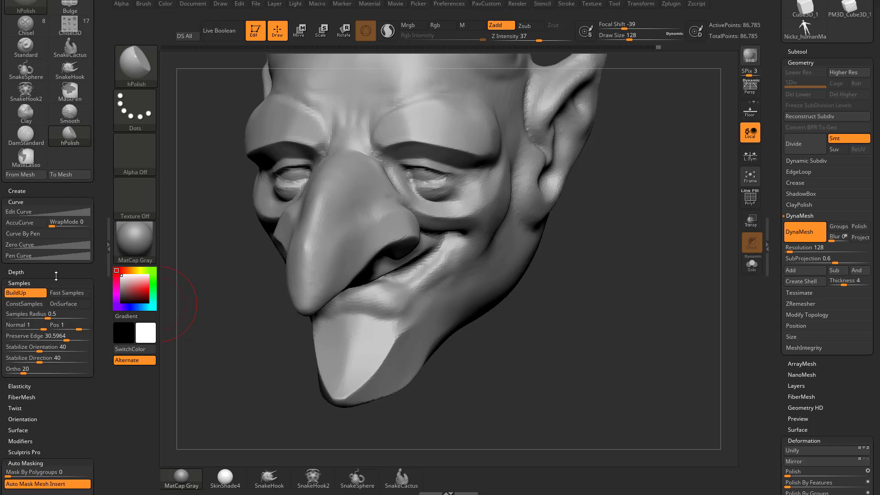
drag(56, 270, 60, 244)
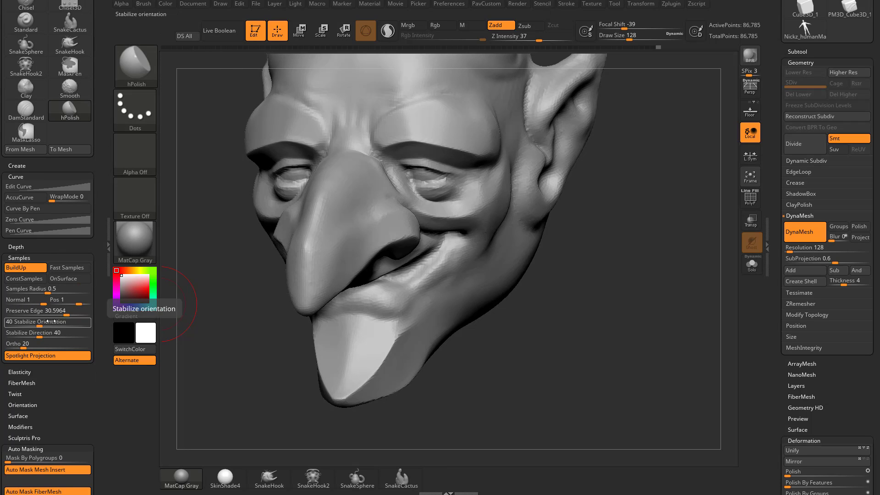
mouse_move(576, 269)
alt+mouse_down()
mouse_move(625, 307)
mouse_move(652, 296)
alt+mouse_up()
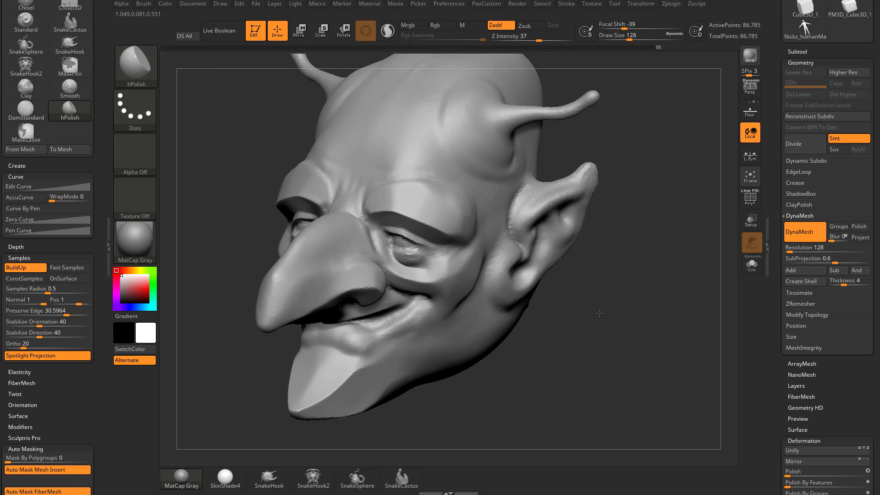
- Display the polyframe temporarily to examine the mesh flow along the chin's edge up close
mouse_move(599, 313)
alt+mouse_down()
mouse_move(596, 324)
mouse_move(652, 271)
mouse_move(651, 352)
alt+mouse_up()
click(751, 199)
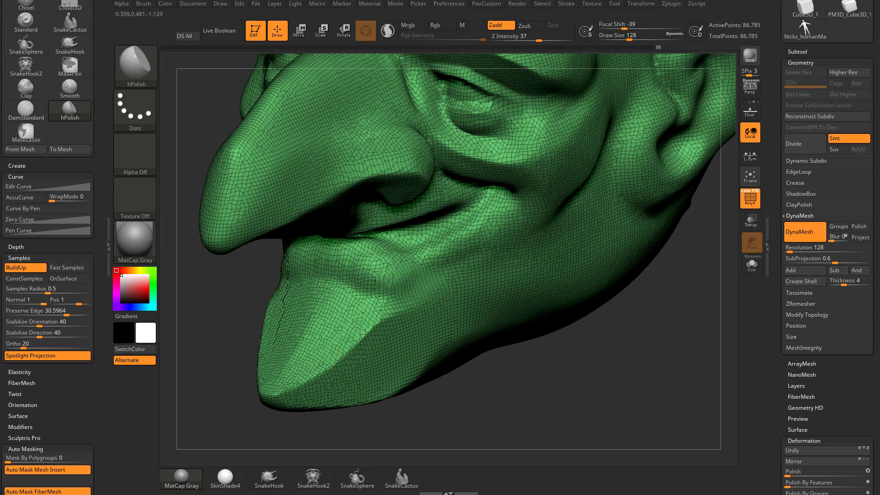
drag(361, 357, 325, 353)
drag(298, 317, 280, 362)
alt+drag(477, 389, 477, 440)
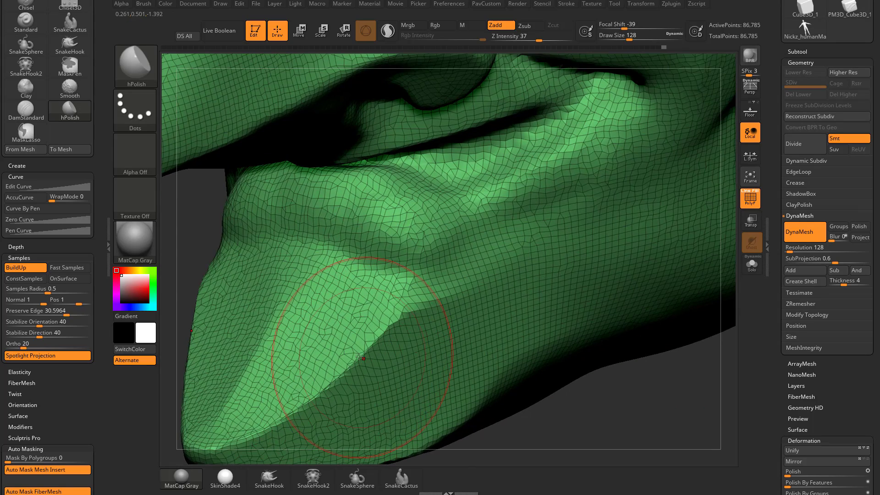
mouse_move(352, 337)
mouse_down()
mouse_move(316, 289)
mouse_move(311, 330)
mouse_move(346, 371)
mouse_move(353, 364)
mouse_move(351, 385)
mouse_move(375, 392)
mouse_up()
click(748, 205)
- Draw a test stroke across the chin's edge with the Standard brush at draw size 29, and undo it
key(b)
key(s)
key(t)
key(s)
key(s)
key(ctrl+z)
drag(327, 364, 367, 389)
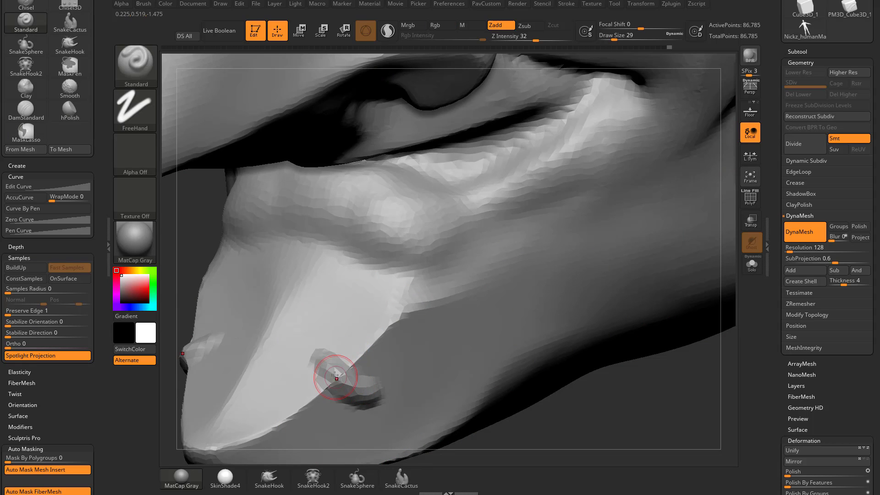
key(ctrl+z)
- Remesh the head with DynaMesh at resolution 128 and check the chin's edge
alt+drag(640, 417, 589, 367)
mouse_move(588, 366)
mouse_down()
mouse_move(609, 360)
mouse_move(595, 368)
mouse_up()
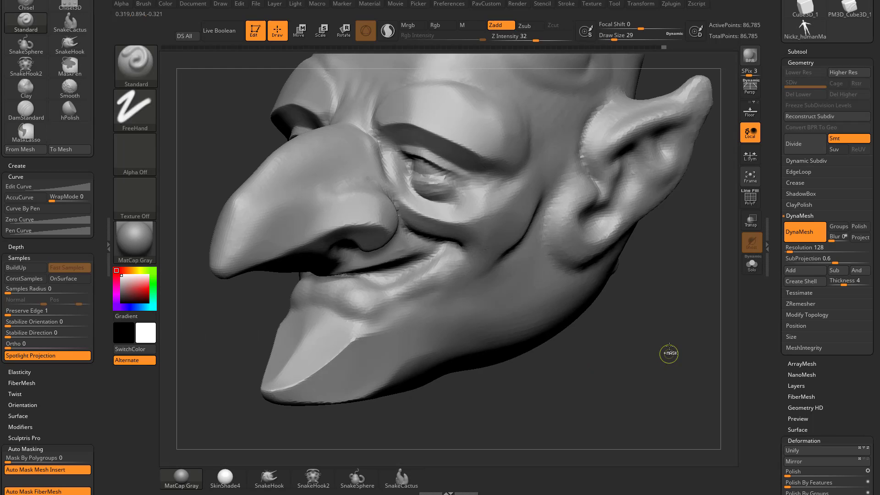
ctrl+drag(670, 324, 711, 391)
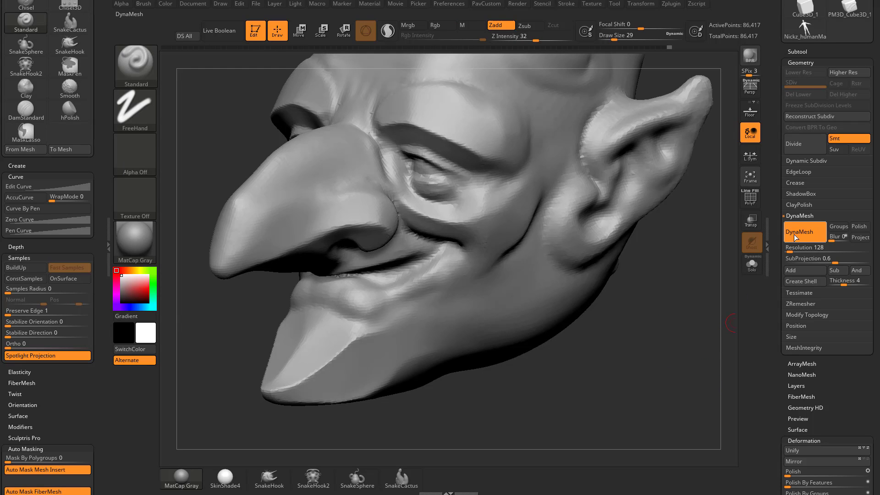
drag(683, 296, 579, 371)
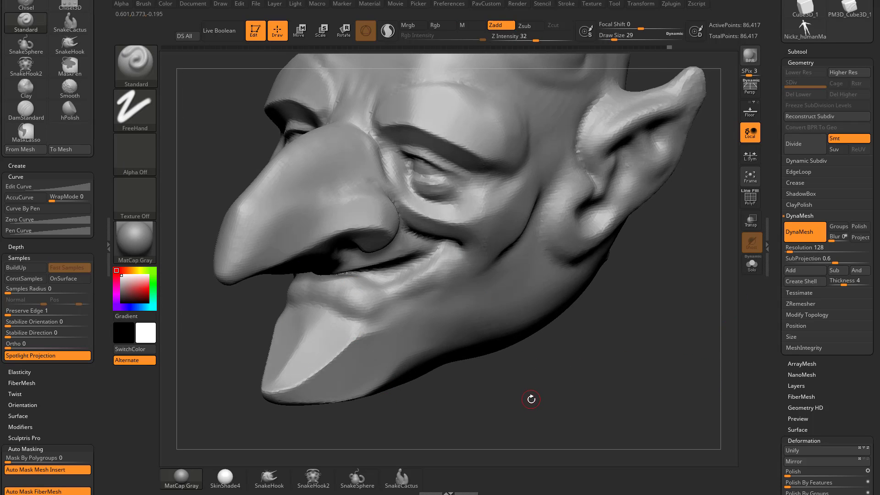
- Try a Standard brush stroke across the remeshed chin's edge, and undo it together with the DynaMesh update
key(ctrl+z)
key(ctrl+shift+z)
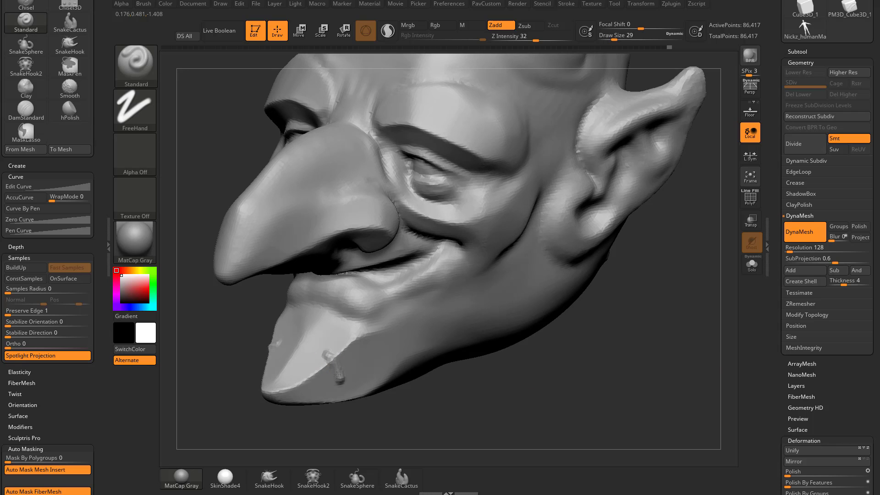
drag(520, 389, 447, 394)
drag(634, 353, 423, 314)
drag(622, 336, 587, 326)
drag(587, 288, 655, 306)
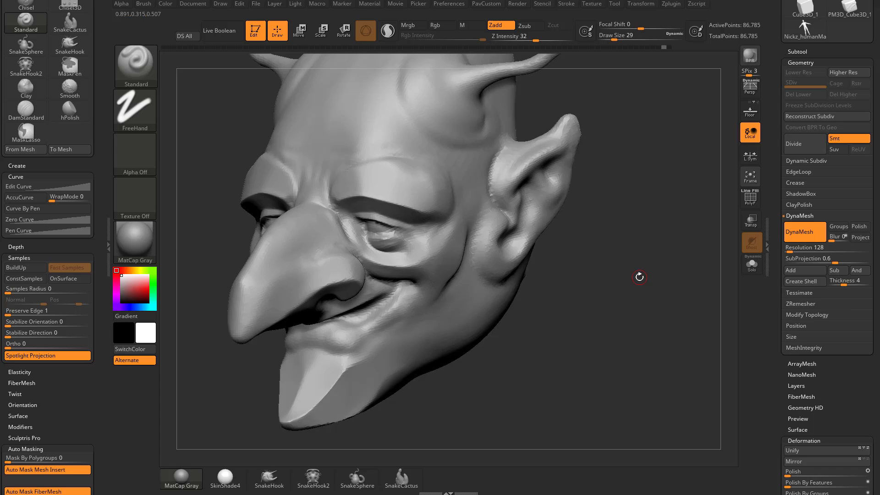
- Switch to the Pinch brush and set its draw size to 140 for the chin and cheek edges
key(b)
key(p)
key(i)
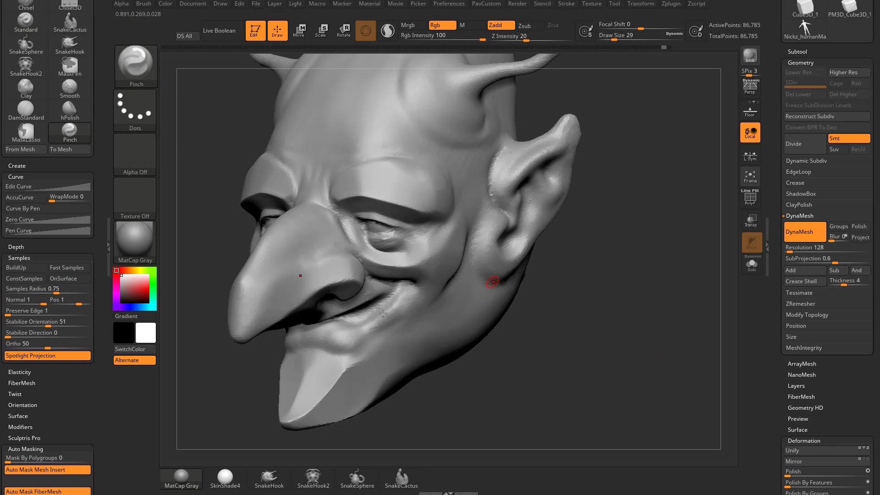
mouse_move(650, 321)
alt+mouse_down()
mouse_move(677, 304)
mouse_move(642, 308)
alt+mouse_up()
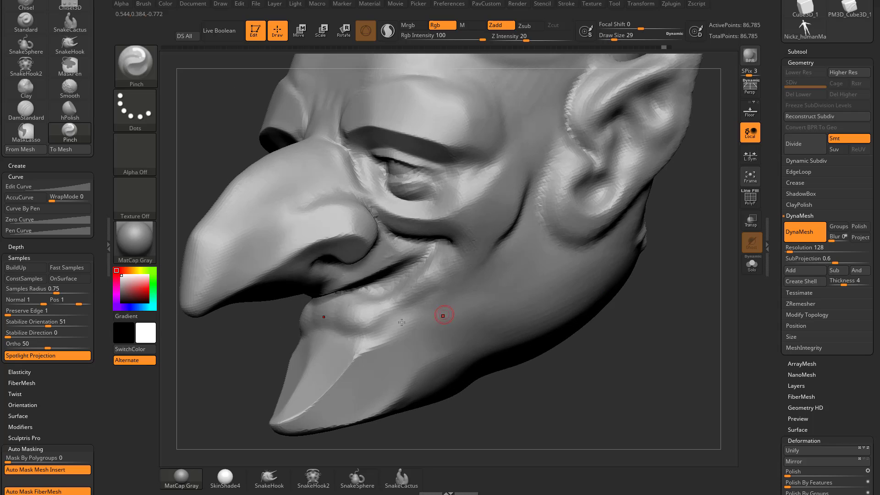
key(s)
drag(385, 338, 403, 338)
- Sharpen the brow and cheek edges around the eye with the Pinch brush at draw size 56
alt+drag(610, 363, 600, 414)
drag(600, 414, 614, 415)
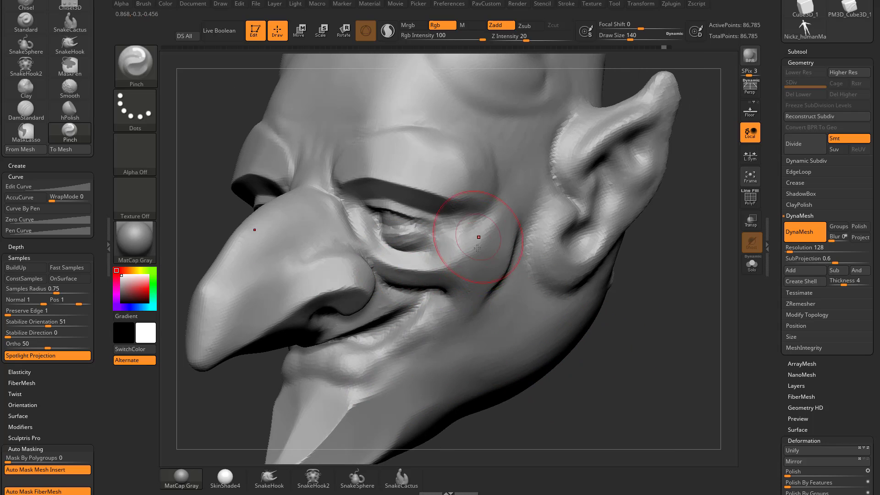
key(s)
drag(486, 255, 398, 252)
key(s)
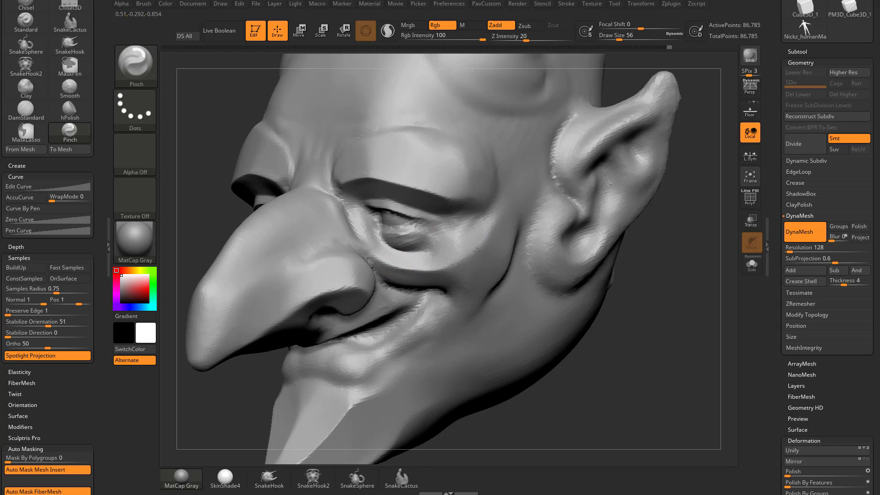
- Try a Pinch stroke along the ear's inner ridge at draw size 97, and undo it
alt+drag(669, 270, 593, 330)
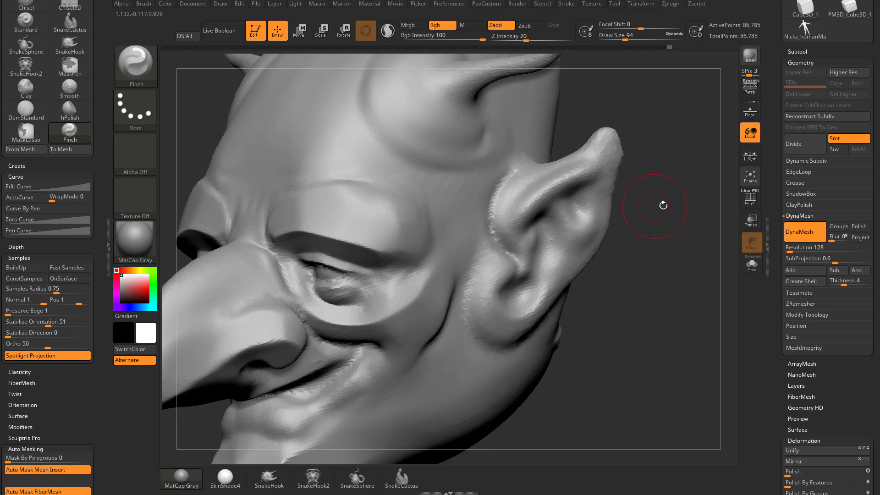
alt+drag(667, 185, 648, 223)
right_drag(528, 224, 554, 226)
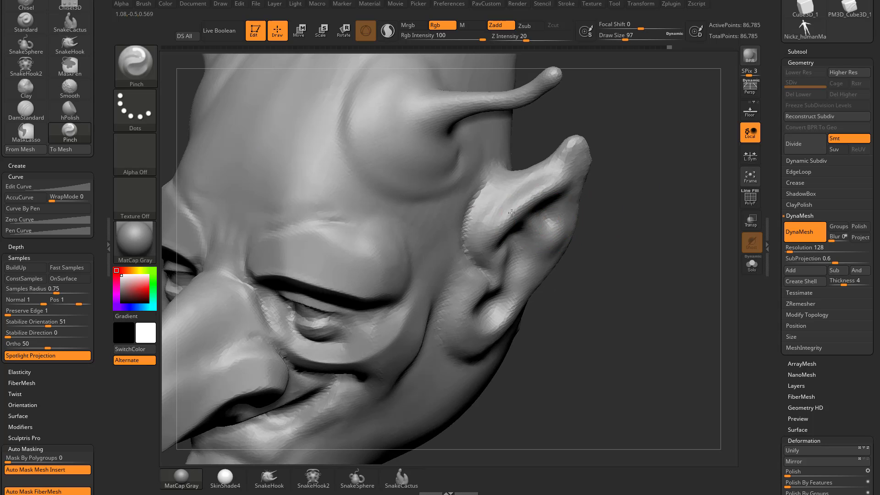
drag(525, 203, 545, 193)
drag(604, 218, 628, 200)
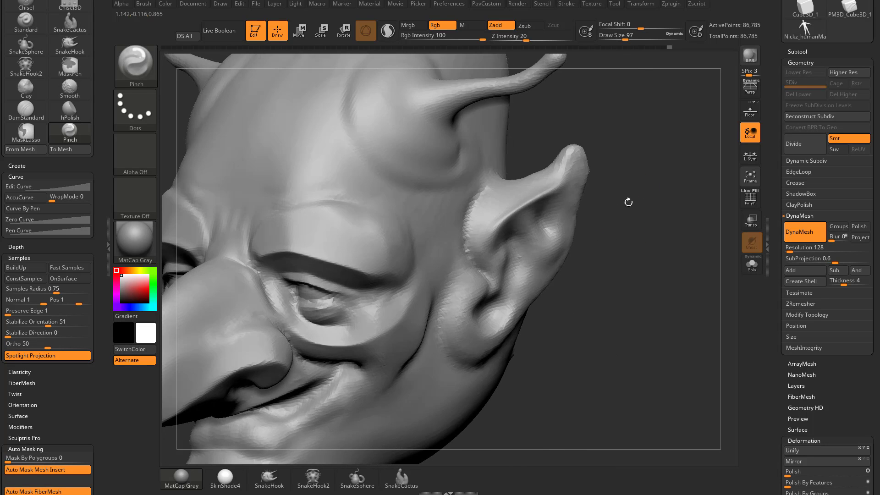
key(ctrl+z)
- Set the Pinch draw size to 262 and update the head's DynaMesh at resolution 128
mouse_move(654, 235)
alt+mouse_down()
mouse_move(641, 240)
mouse_move(648, 249)
mouse_move(643, 238)
mouse_move(631, 241)
alt+mouse_up()
key(s)
mouse_move(420, 250)
mouse_down()
mouse_move(436, 248)
mouse_move(415, 250)
mouse_up()
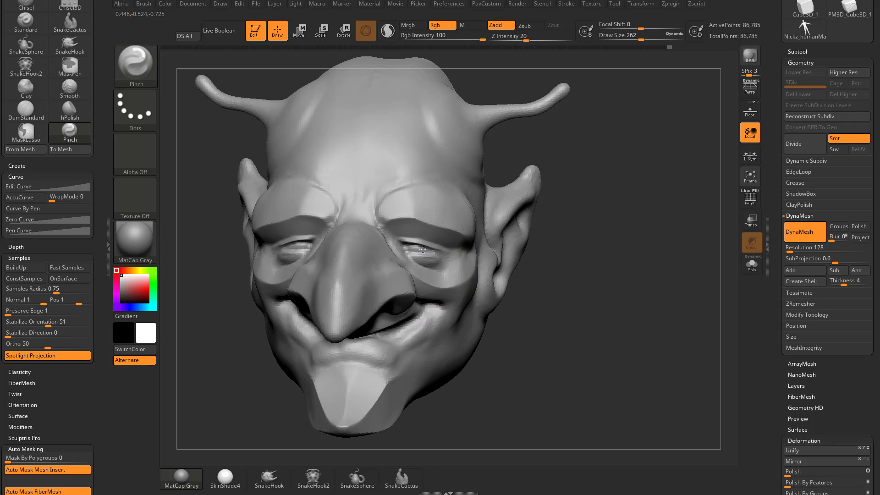
mouse_move(561, 243)
mouse_down()
mouse_move(581, 244)
mouse_move(527, 251)
mouse_move(540, 253)
mouse_up()
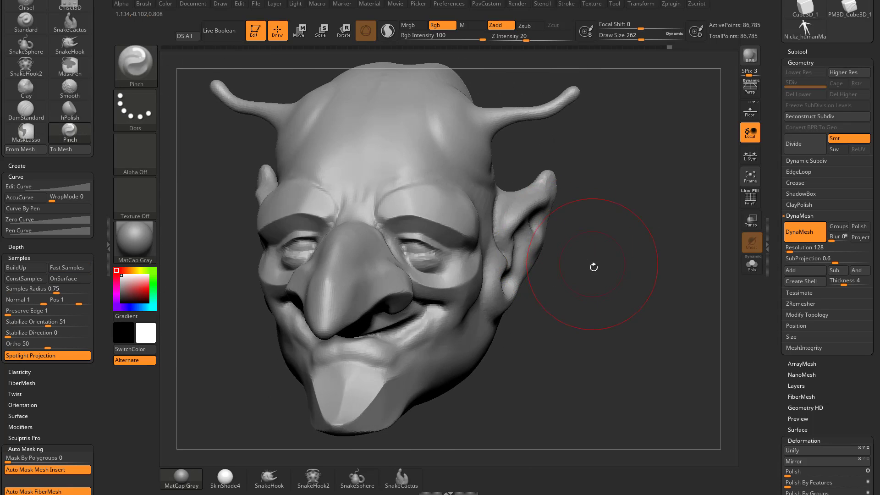
drag(593, 267, 507, 271)
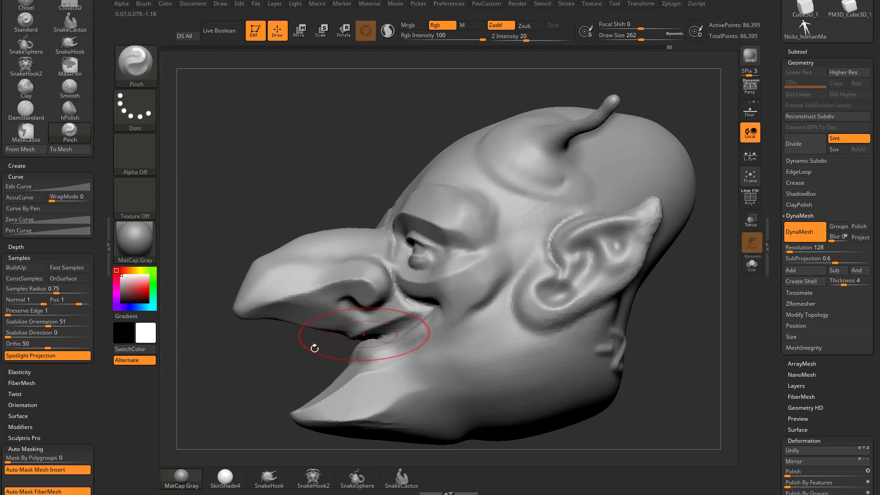
- Pinch the edges around the mouth and cheek with the large brush, and reduce its draw size to 192
right_drag(308, 344, 416, 311)
mouse_move(547, 289)
right_down()
mouse_move(638, 301)
mouse_move(472, 316)
right_up()
drag(419, 314, 362, 335)
mouse_move(591, 275)
mouse_down()
mouse_move(657, 281)
mouse_move(580, 259)
mouse_up()
key(bracketleft)
key(bracketleft)
key(bracketleft)
key(bracketleft)
key(bracketleft)
key(bracketleft)
key(bracketleft)
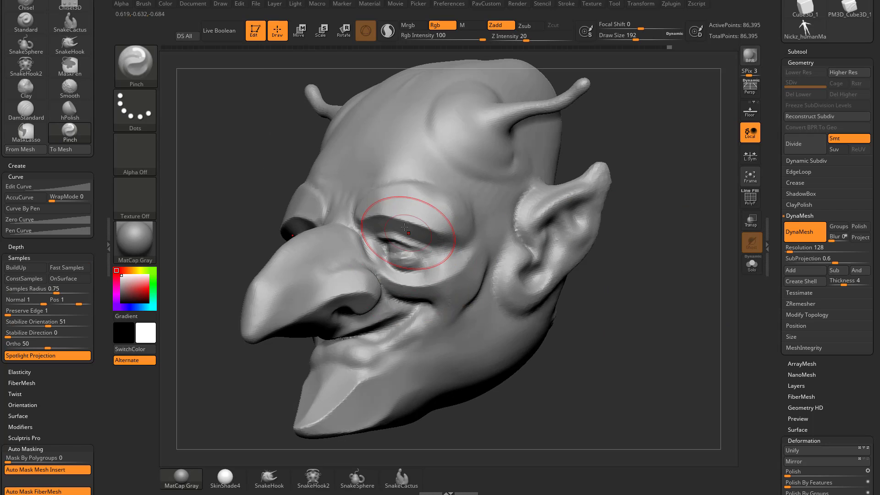
- Sharpen the edges of the brow, nose and chin with the Pinch brush at draw size 104
alt+drag(654, 236, 639, 270)
key(s)
click(409, 274)
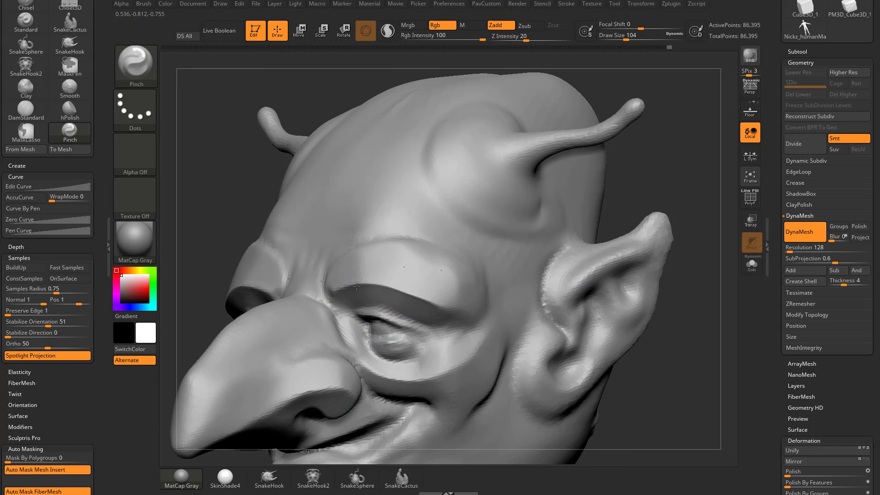
alt+drag(680, 343, 687, 296)
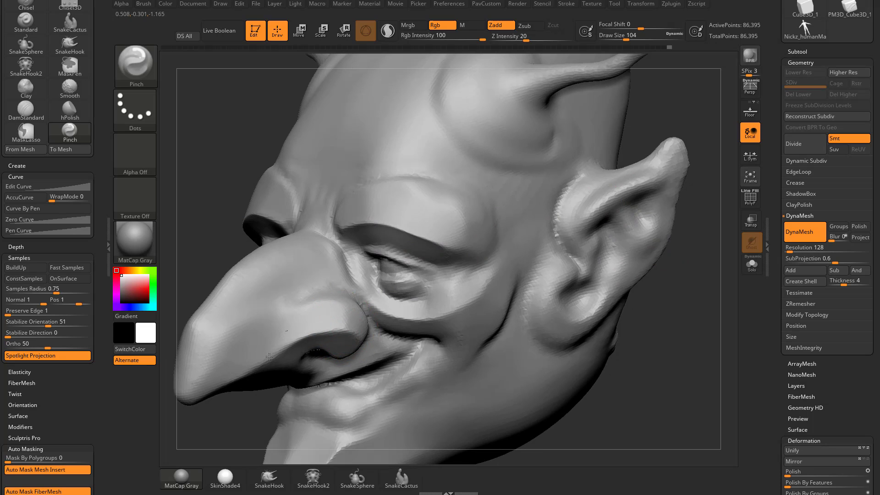
alt+drag(219, 452, 357, 392)
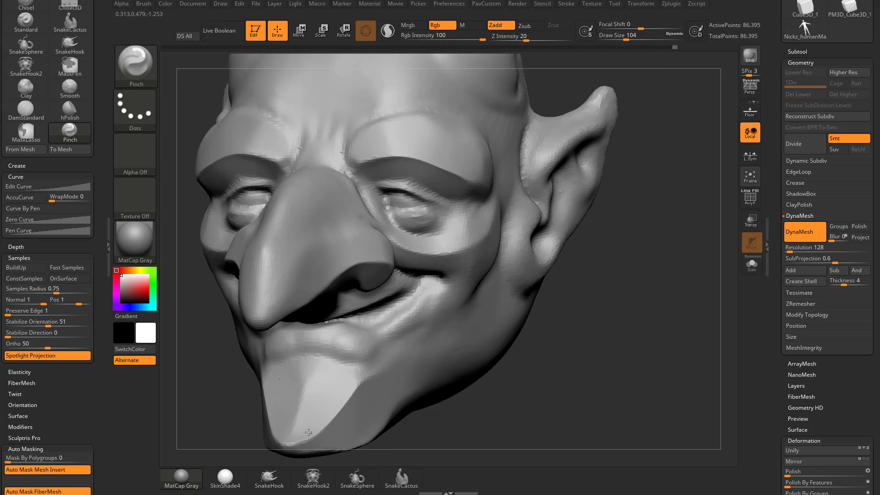
- Try the Pinch brush on the face at draw size 257, and undo the last stroke
drag(536, 403, 463, 389)
alt+drag(569, 326, 578, 257)
drag(615, 318, 687, 316)
key(s)
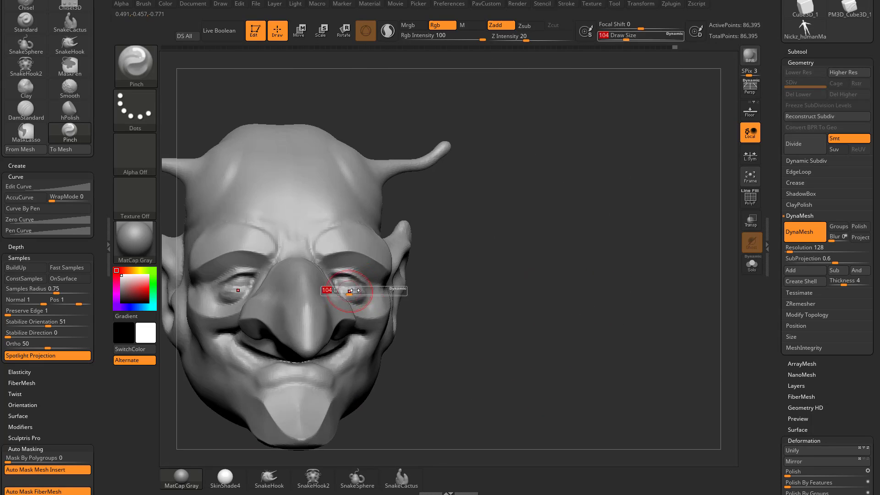
drag(355, 290, 359, 291)
drag(527, 293, 470, 285)
key(s)
drag(356, 280, 366, 280)
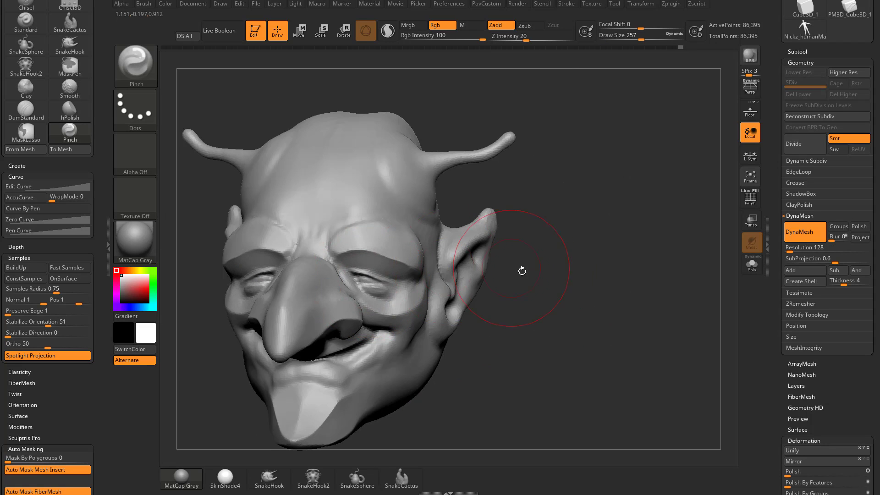
mouse_move(665, 275)
mouse_down()
mouse_move(607, 282)
mouse_move(602, 346)
mouse_move(703, 283)
mouse_move(705, 302)
mouse_up()
key(ctrl+z)
- Pinch the chin's side edge at draw size 80 with the wireframe displayed, and hide the wireframe
key(s)
click(750, 200)
alt+drag(577, 367, 591, 339)
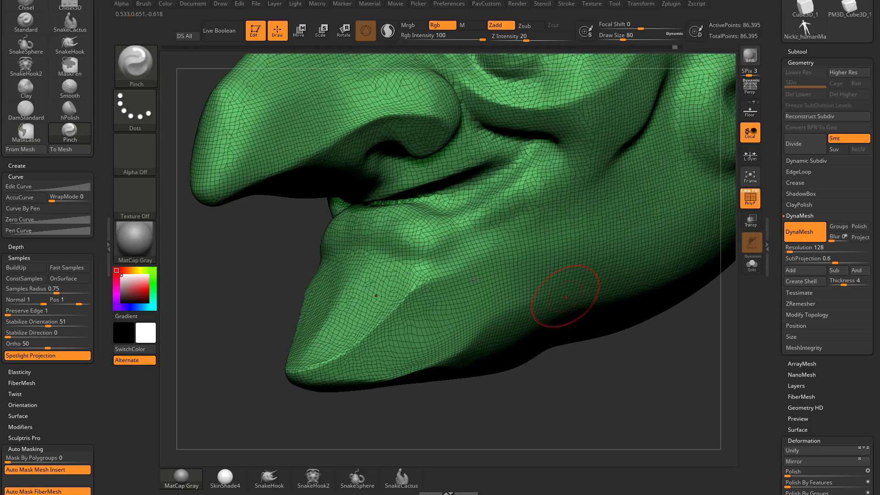
right_drag(342, 357, 355, 356)
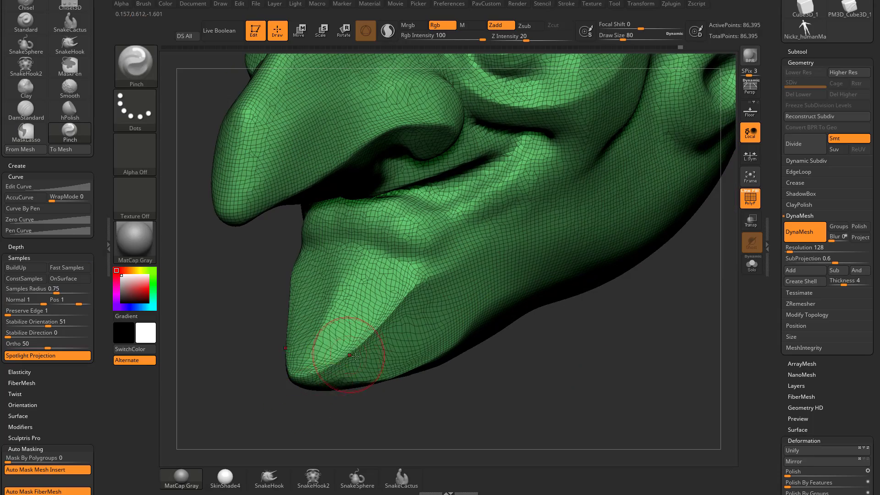
mouse_move(340, 404)
mouse_down()
mouse_move(357, 414)
mouse_move(338, 406)
mouse_up()
click(750, 200)
- Draw a test stroke across the chin's edge with the Standard brush at draw size 33, and undo it
key(b)
key(s)
key(t)
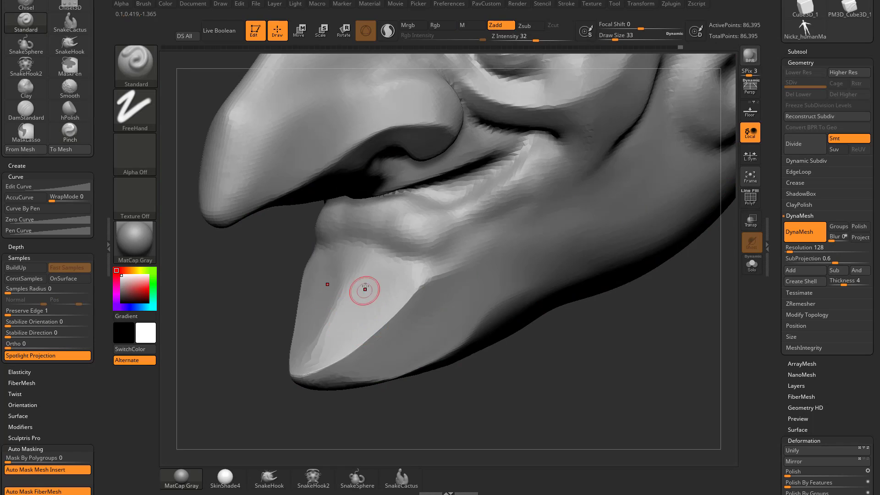
mouse_move(393, 332)
mouse_down()
mouse_move(459, 321)
mouse_move(381, 329)
mouse_up()
key(ctrl+z)
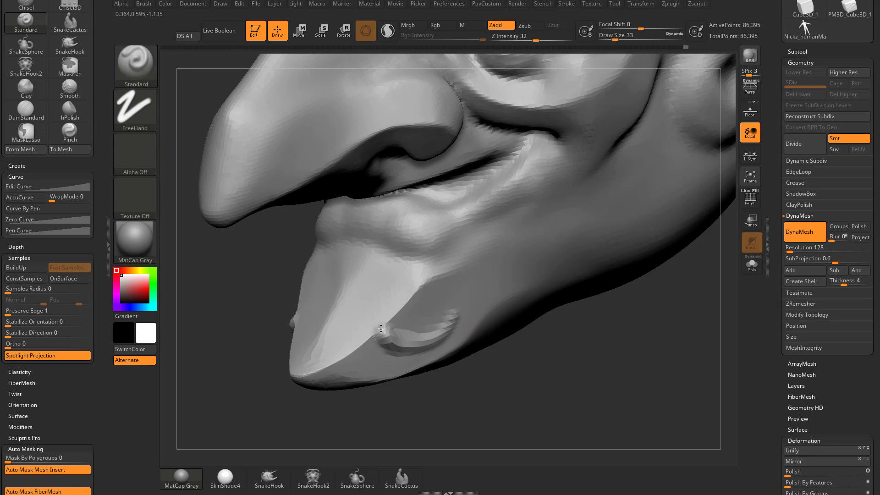
key(ctrl+z)
key(ctrl+z)
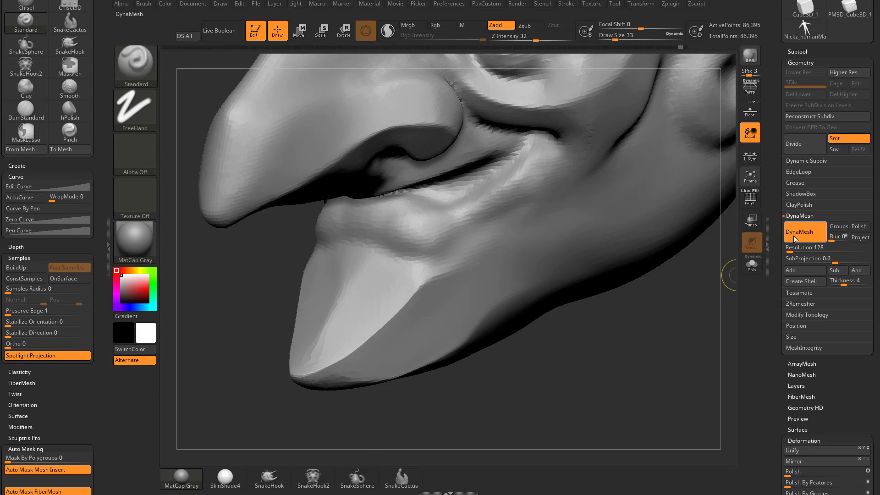
- Remesh the head with DynaMesh at resolution 128, and test and undo a Standard stroke across the chin's edge
ctrl+drag(680, 379, 686, 379)
mouse_move(416, 337)
mouse_down()
mouse_move(372, 306)
mouse_move(352, 326)
mouse_up()
key(ctrl+z)
- Switch to the TrimDynamic brush and check its Preserve Edge setting in the brush samples
mouse_move(617, 355)
alt+mouse_down()
mouse_move(616, 337)
mouse_move(603, 344)
mouse_move(658, 350)
mouse_move(585, 286)
alt+mouse_up()
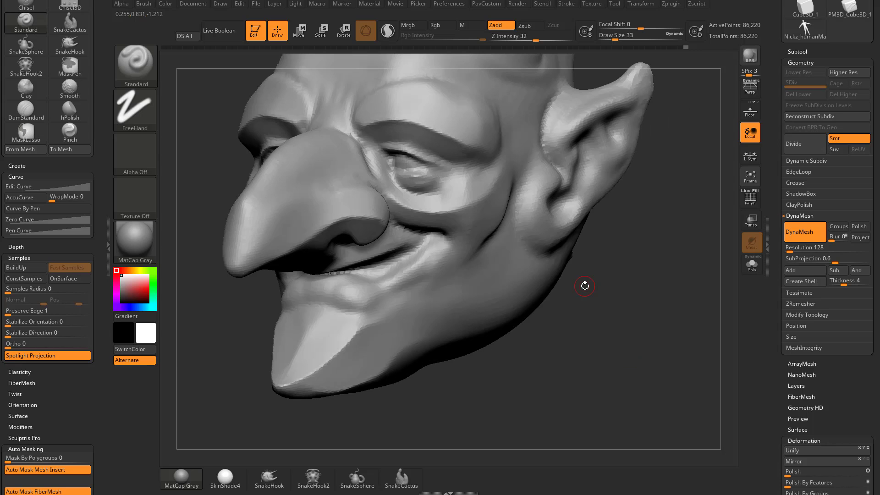
drag(717, 289, 599, 270)
key(b)
key(t)
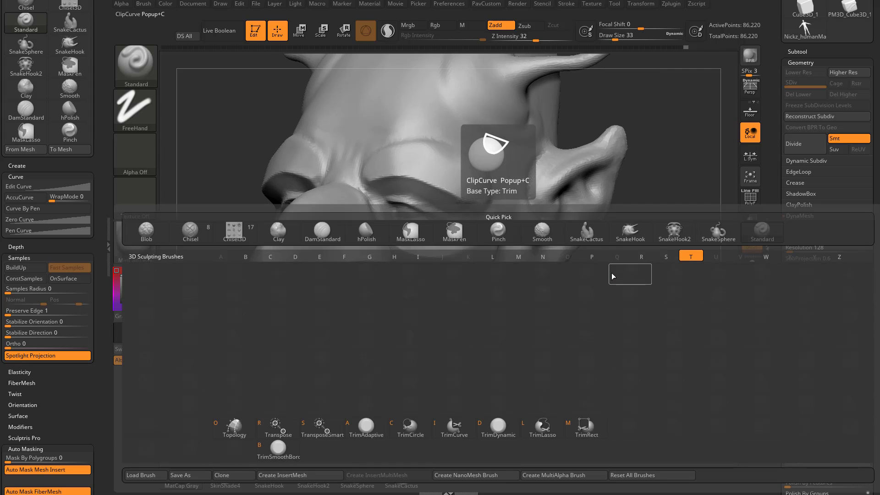
key(d)
mouse_move(614, 278)
mouse_down()
mouse_move(654, 334)
mouse_move(652, 326)
mouse_up()
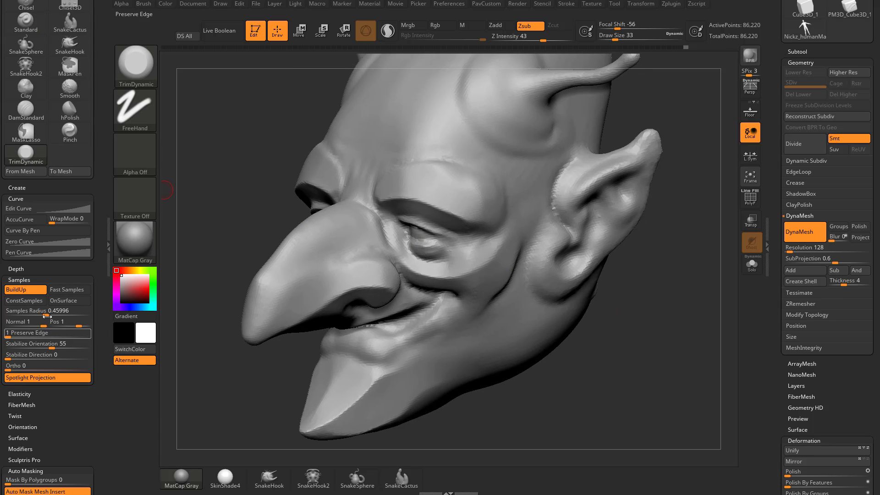
mouse_move(619, 299)
mouse_down()
mouse_move(639, 309)
mouse_move(628, 292)
mouse_up()
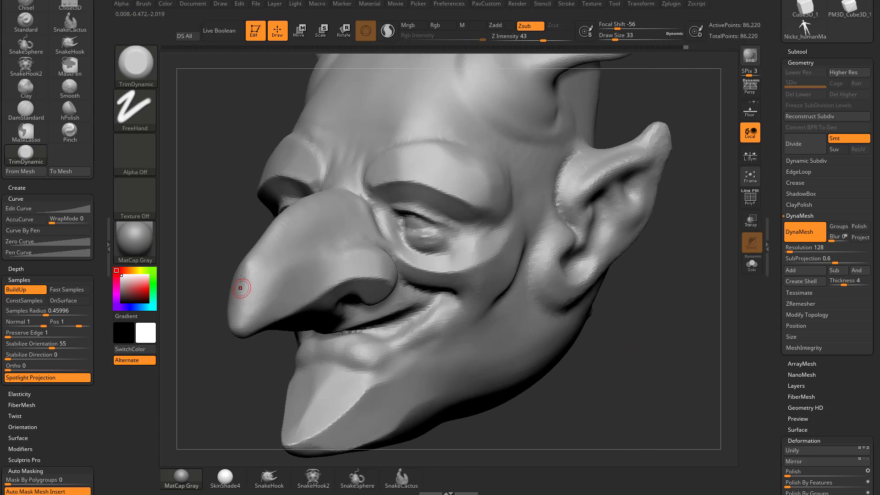
- Compare Preserve Edge with the hPolish brush's sample settings, and return to TrimDynamic
key(b)
key(h)
key(p)
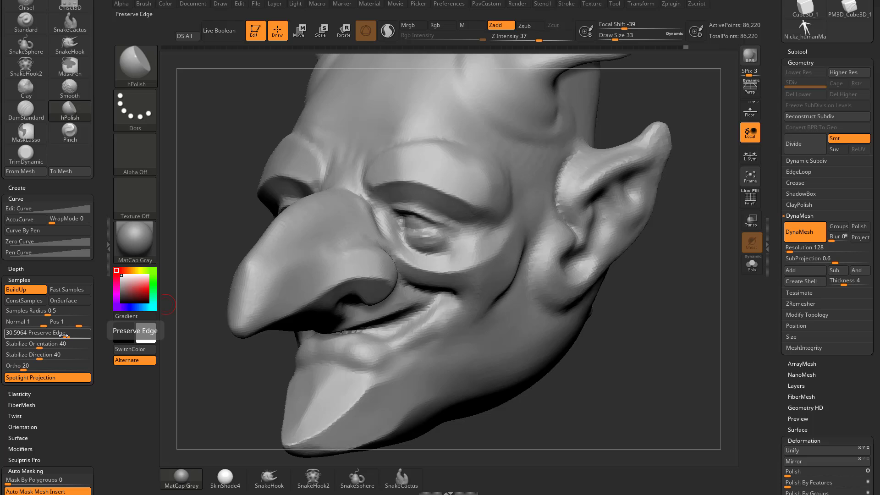
key(b)
key(t)
key(d)
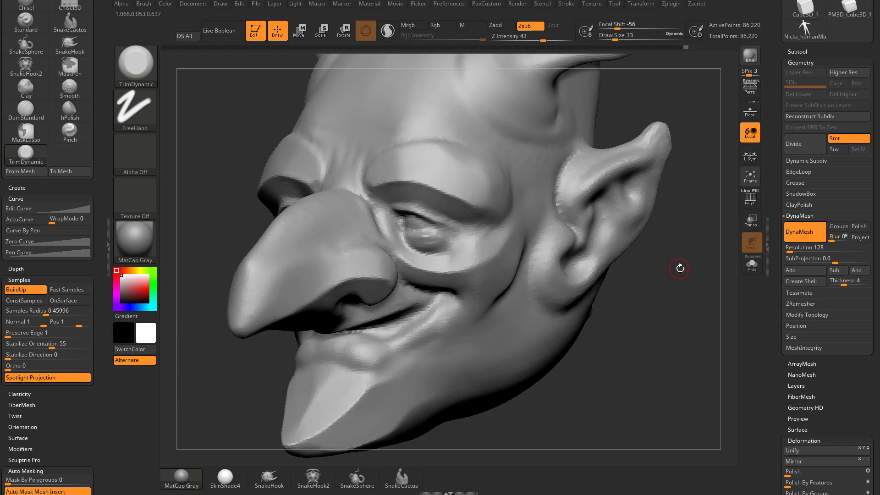
- Enlarge the TrimDynamic draw size to 124 and flatten the planes of the nose and brow
drag(679, 268, 599, 223)
drag(216, 366, 263, 347)
key(p)
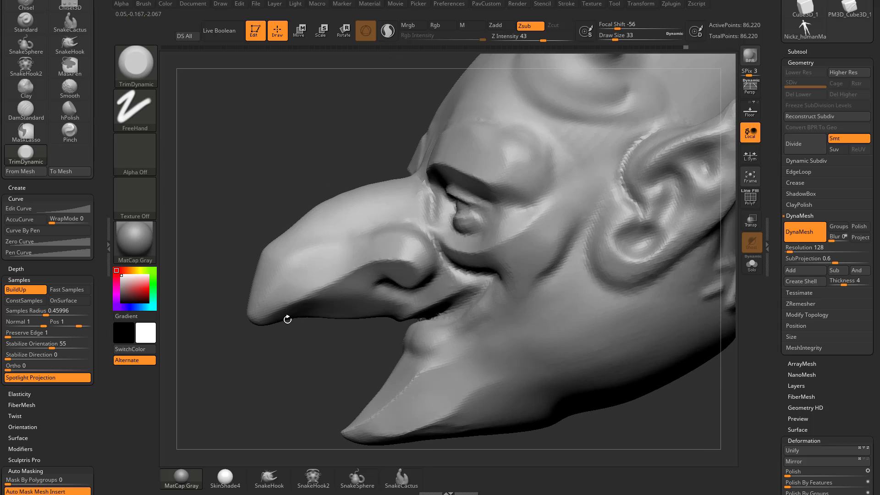
key(bracketright)
key(p)
drag(461, 157, 479, 160)
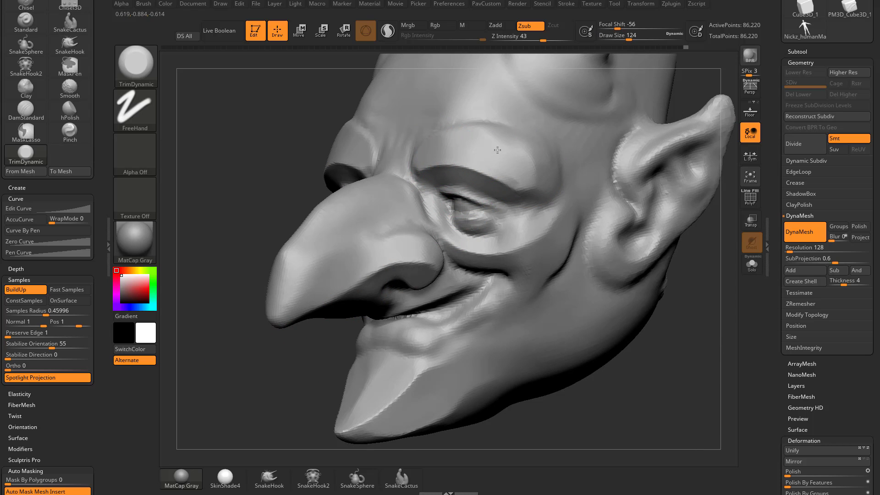
- Flatten the cheekbone below the eye with TrimDynamic at draw size 94
drag(688, 312, 640, 342)
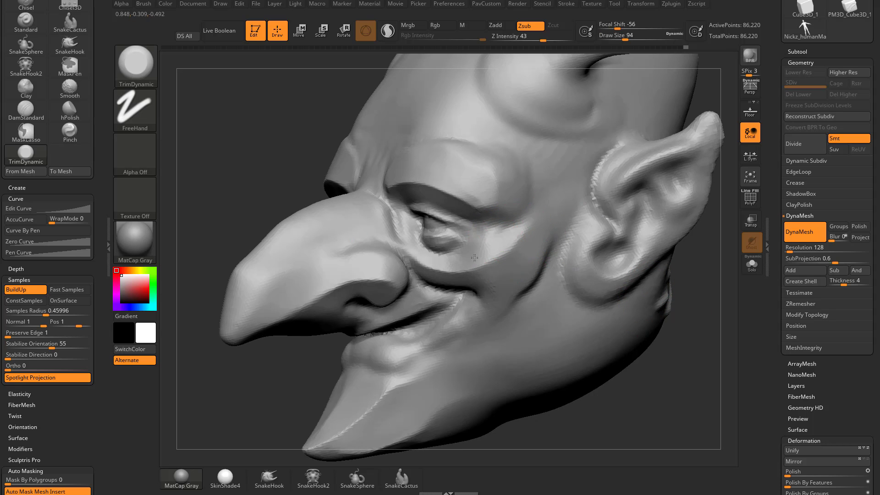
mouse_move(421, 249)
right_down()
mouse_move(285, 379)
mouse_move(270, 413)
mouse_move(404, 320)
right_up()
drag(535, 334, 439, 323)
- Start a bevel along the chin's side edges with TrimDynamic, using draw sizes 71 and 87
key(s)
drag(439, 324, 436, 324)
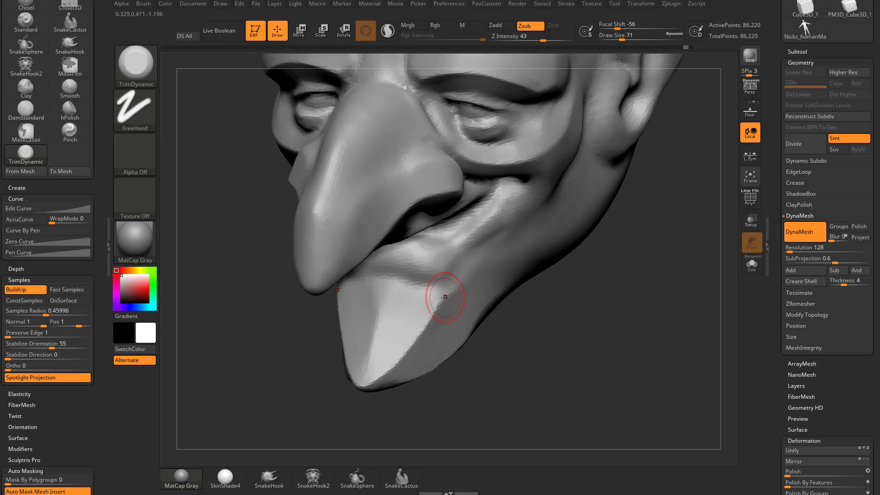
mouse_move(497, 351)
mouse_down()
mouse_move(433, 313)
mouse_move(448, 313)
mouse_move(431, 326)
mouse_up()
key(s)
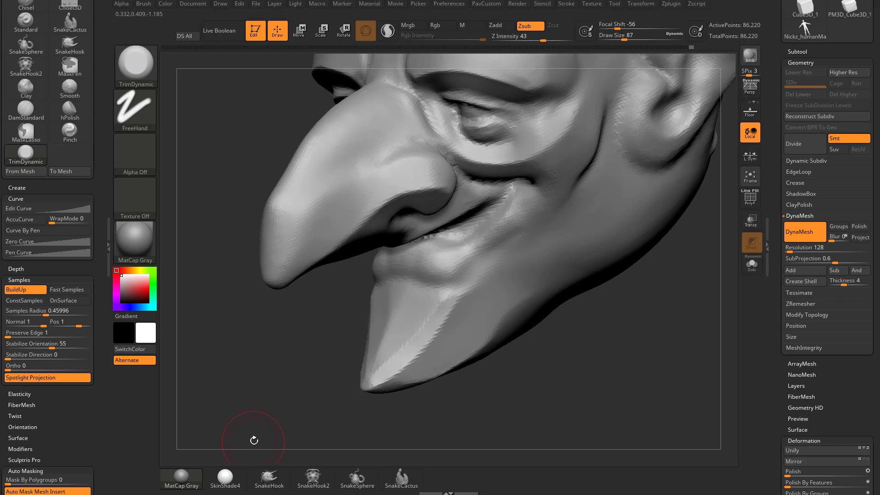
- Widen the bevelled planes on both sides of the chin with TrimDynamic at draw size 83
drag(255, 415, 314, 370)
key(s)
drag(378, 310, 452, 363)
drag(585, 348, 541, 354)
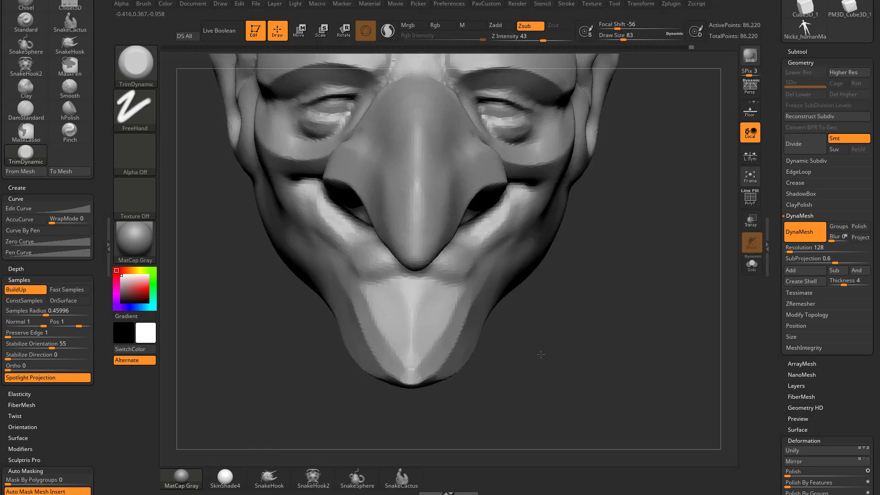
right_drag(541, 354, 337, 291)
alt+drag(275, 374, 263, 392)
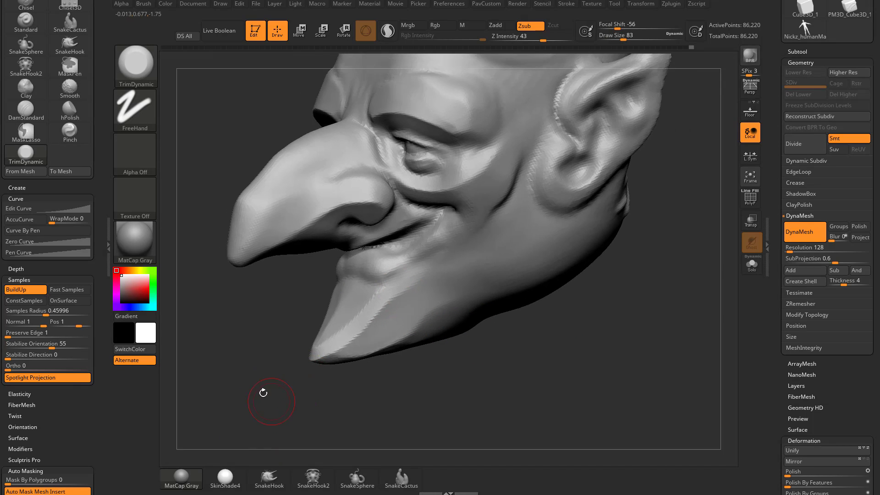
- Bevel the lower side edges of the nose toward its tip with TrimDynamic at draw size 83
alt+drag(207, 340, 316, 335)
drag(305, 292, 443, 230)
mouse_move(291, 351)
right_down()
mouse_move(422, 295)
mouse_move(599, 251)
right_up()
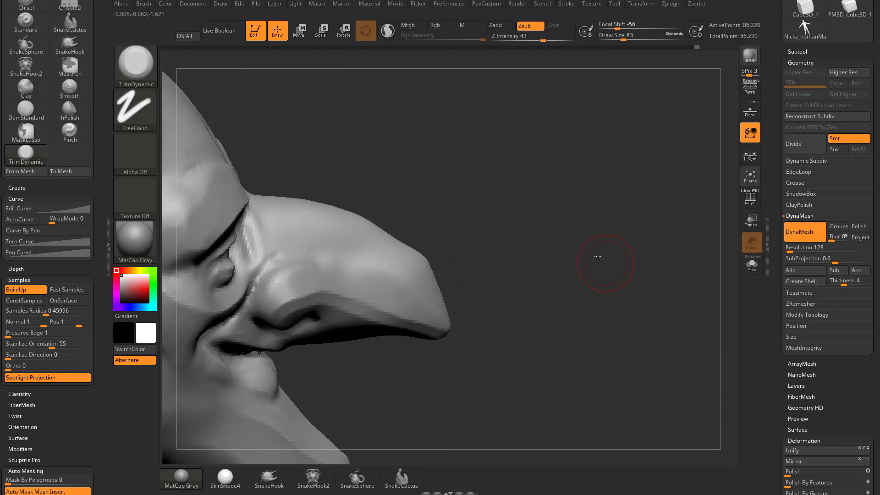
drag(660, 270, 509, 284)
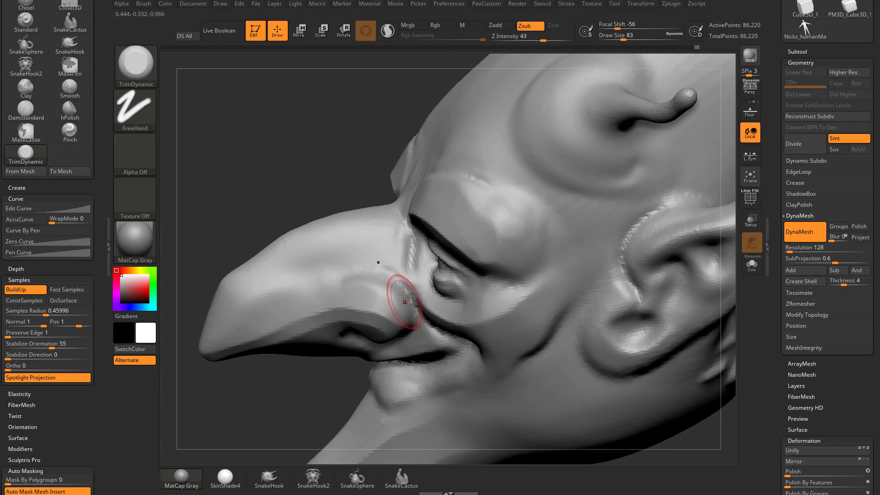
- Bevel the edges of the nostril wing, brow ridge and cheek fold below the eye with TrimDynamic
mouse_move(405, 284)
mouse_down()
mouse_move(425, 304)
mouse_move(495, 318)
mouse_up()
right_drag(456, 324, 402, 274)
mouse_move(651, 232)
right_down()
mouse_move(625, 256)
mouse_move(666, 242)
mouse_move(677, 258)
right_up()
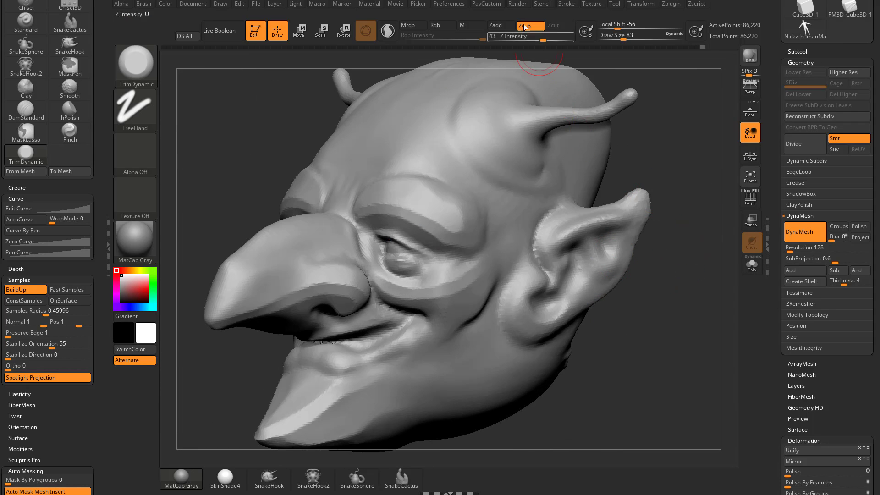
- Turn on LazyMouse for the TrimDynamic brush and set its LazyRadius to 23
click(565, 4)
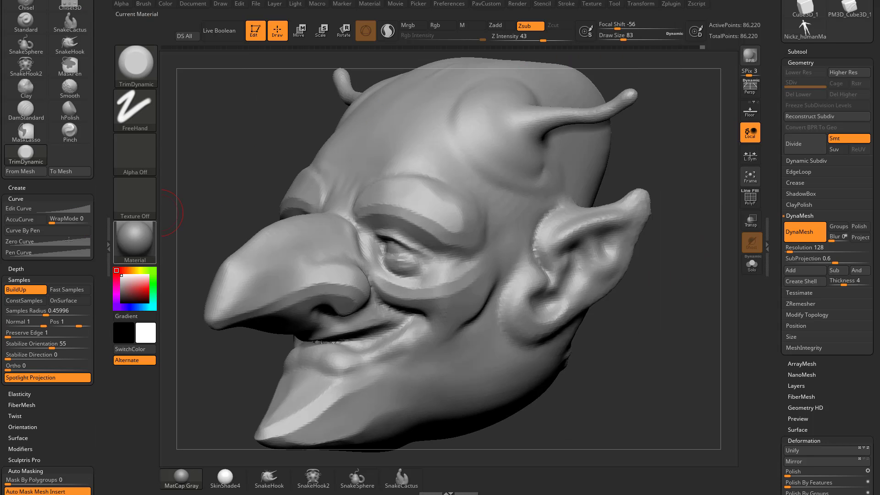
click(105, 260)
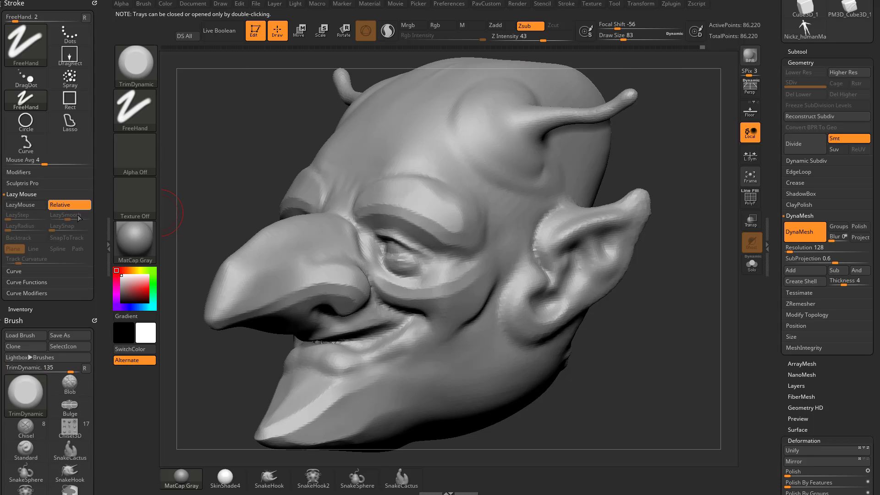
key(l)
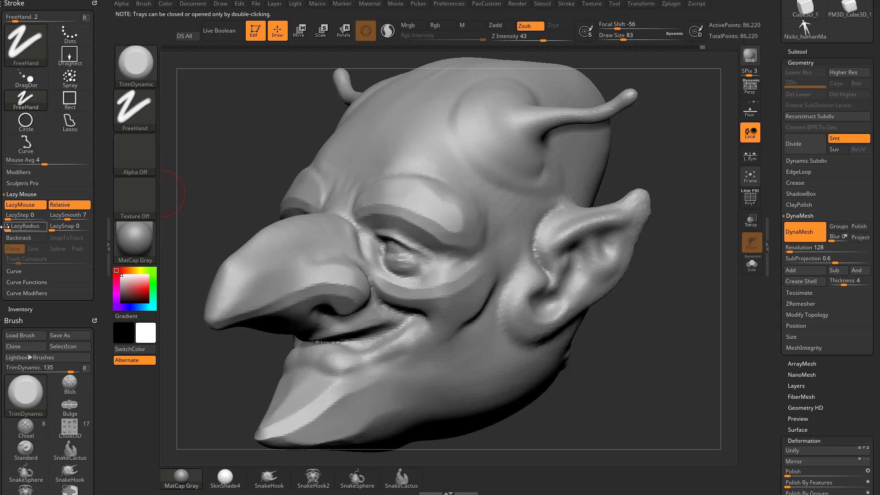
drag(10, 229, 19, 228)
- Start bevelling the upper rim of the pointed ear with TrimDynamic, undoing the last stroke
alt+drag(682, 289, 697, 269)
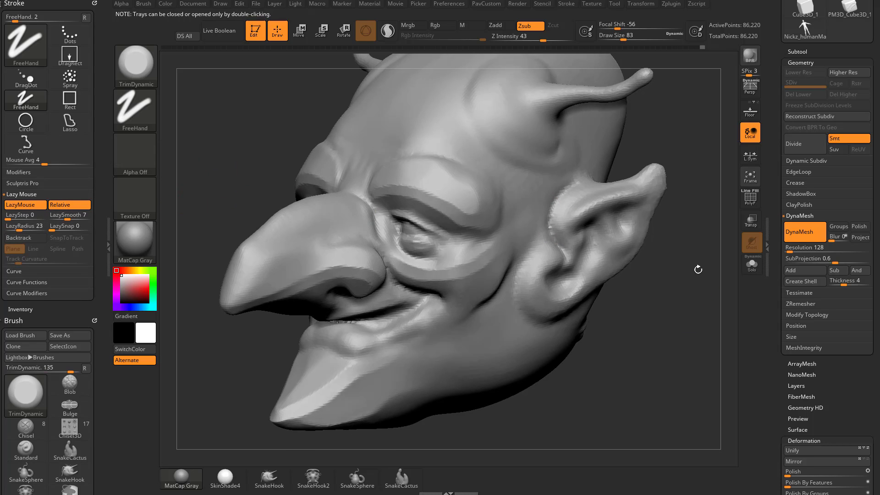
key(s)
alt+drag(694, 219, 651, 253)
key(s)
mouse_move(536, 265)
mouse_down()
mouse_move(550, 266)
mouse_move(540, 266)
mouse_move(600, 226)
mouse_up()
drag(628, 183, 605, 195)
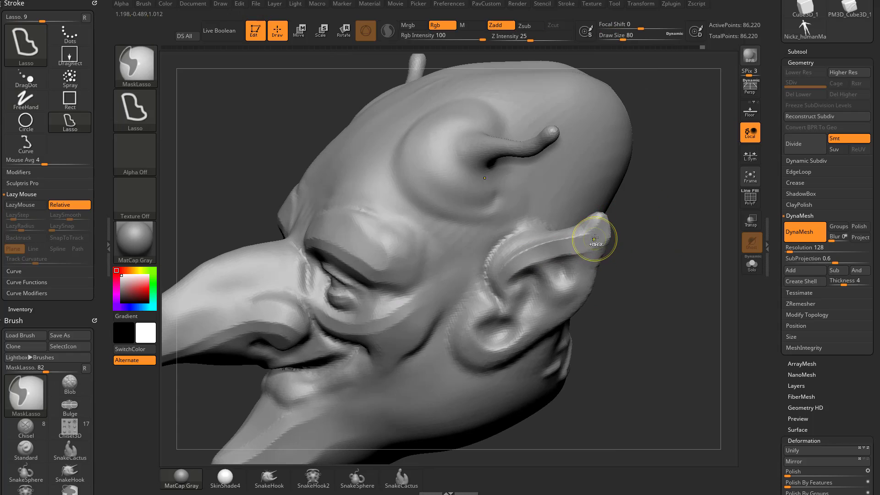
key(ctrl+z)
- Flatten planes along the ear's tip, outer rim and lobe with TrimDynamic, using draw sizes 83 and 87
key(s)
drag(598, 235, 596, 235)
drag(603, 218, 591, 238)
drag(530, 252, 598, 261)
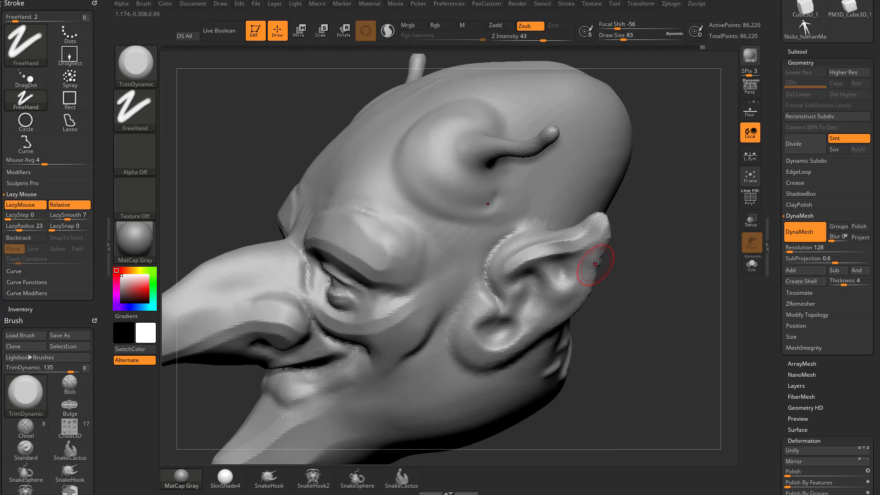
drag(572, 308, 479, 355)
mouse_move(534, 245)
mouse_down()
mouse_move(601, 217)
mouse_move(686, 236)
mouse_move(605, 220)
mouse_up()
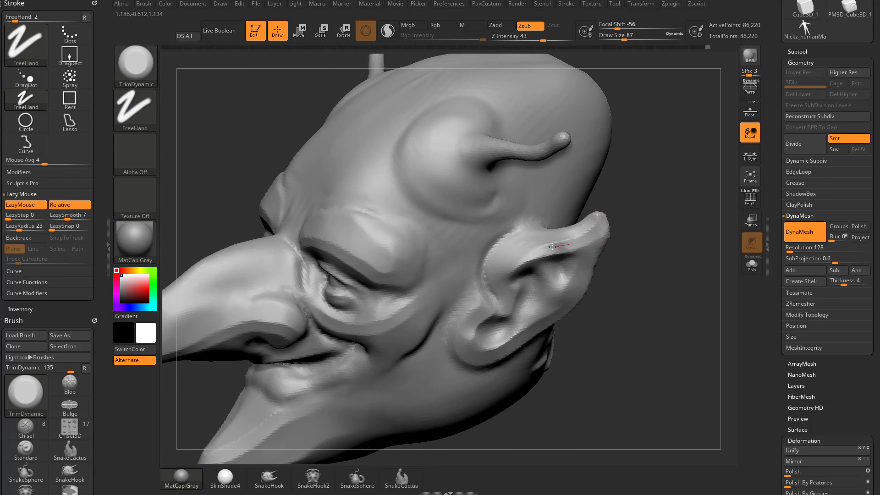
- Switch to the hPolish brush and polish the planes along the ear's tip, upper rim and lobe
mouse_move(653, 270)
mouse_down()
mouse_move(670, 260)
mouse_move(573, 243)
mouse_move(560, 214)
mouse_up()
key(b)
key(h)
key(p)
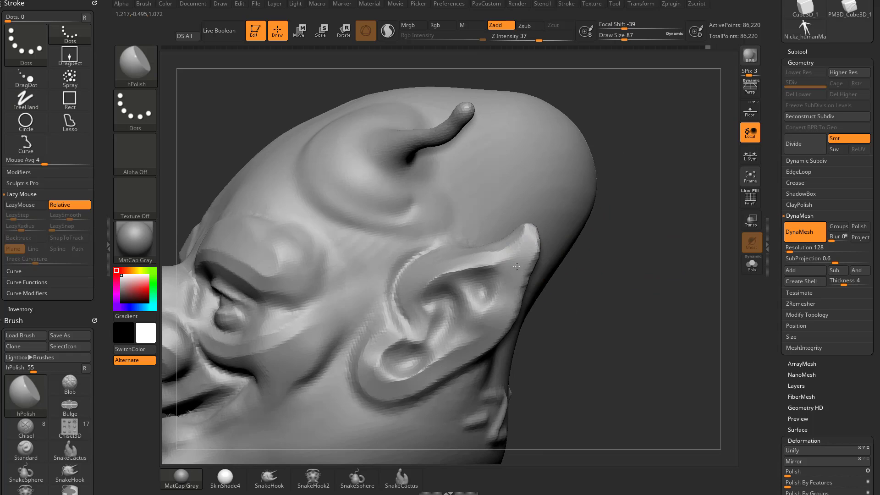
drag(591, 264, 646, 266)
mouse_move(506, 241)
mouse_down()
mouse_move(538, 243)
mouse_move(510, 236)
mouse_up()
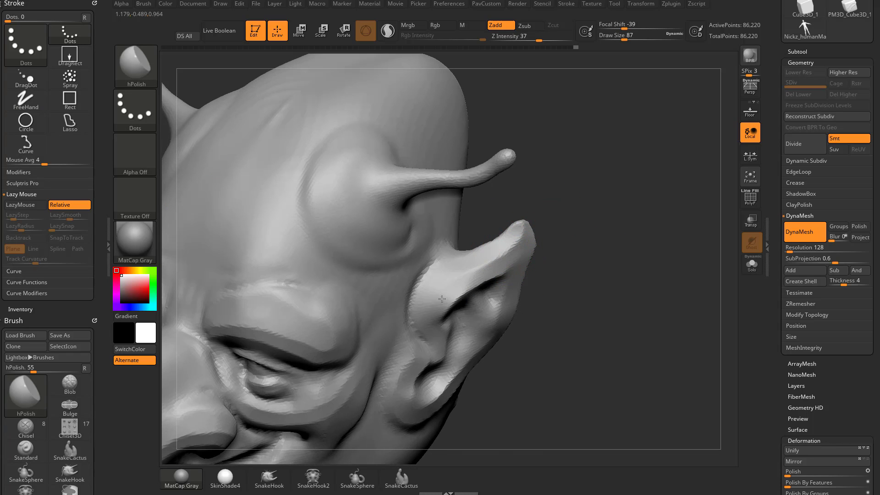
drag(442, 299, 456, 270)
drag(436, 352, 406, 374)
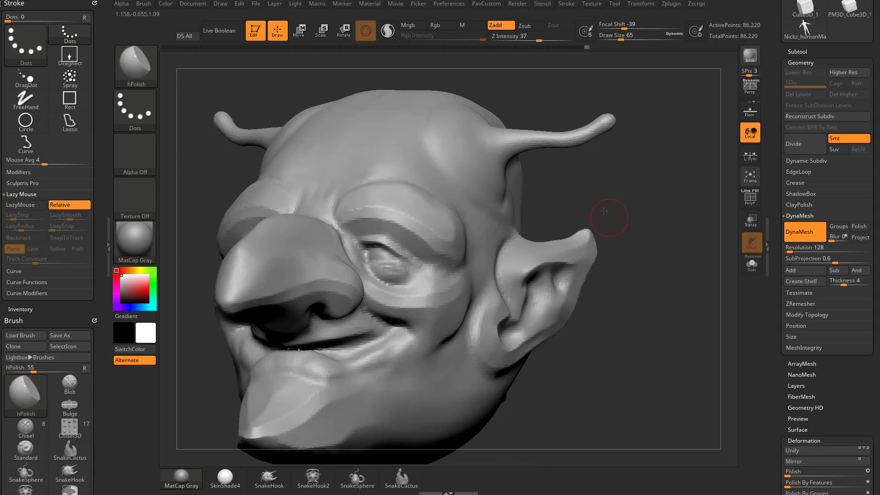
- Polish the bevelled planes of the nose and chin with hPolish at draw size 65
drag(604, 211, 411, 226)
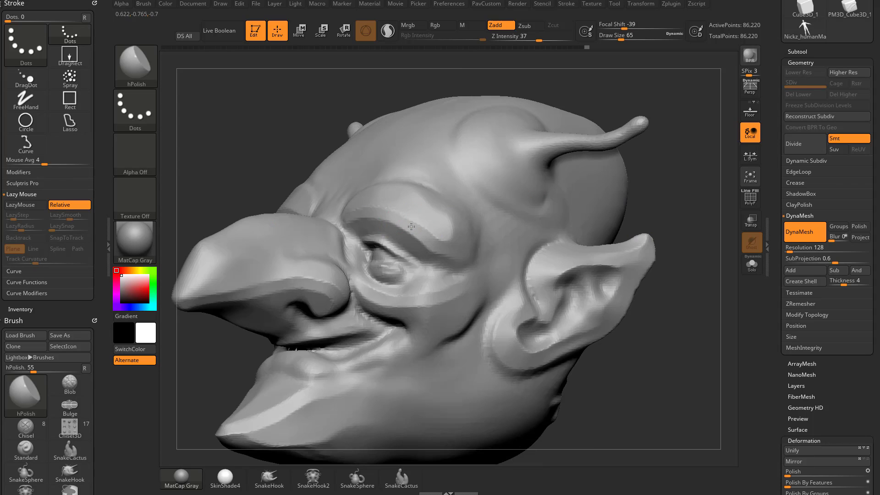
drag(696, 185, 230, 297)
mouse_move(265, 325)
alt+mouse_down()
mouse_move(248, 366)
mouse_move(231, 312)
mouse_move(261, 303)
alt+mouse_up()
mouse_move(350, 332)
mouse_down()
mouse_move(399, 314)
mouse_move(408, 324)
mouse_up()
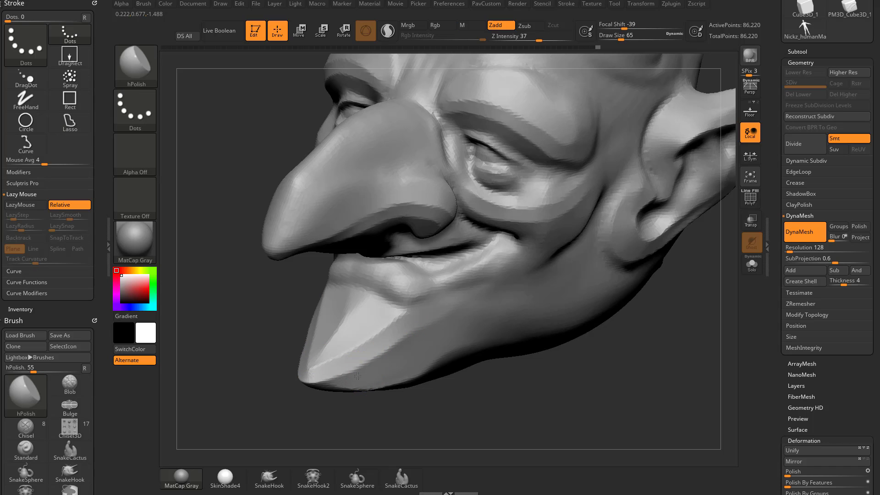
right_drag(402, 350, 414, 329)
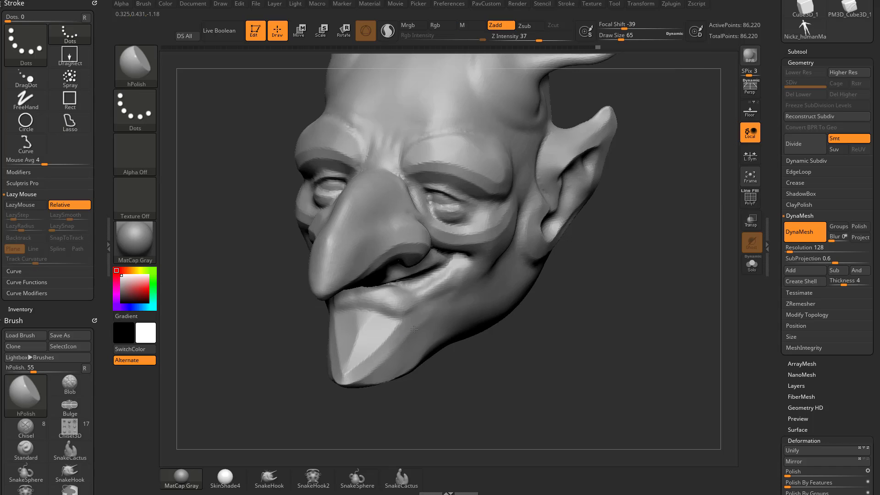
drag(541, 339, 573, 340)
mouse_move(573, 340)
alt+mouse_down()
mouse_move(598, 301)
mouse_move(629, 296)
mouse_move(642, 258)
mouse_move(650, 281)
mouse_move(503, 251)
alt+mouse_up()
mouse_move(515, 289)
mouse_down()
mouse_move(646, 254)
mouse_move(595, 263)
mouse_move(584, 241)
mouse_up()
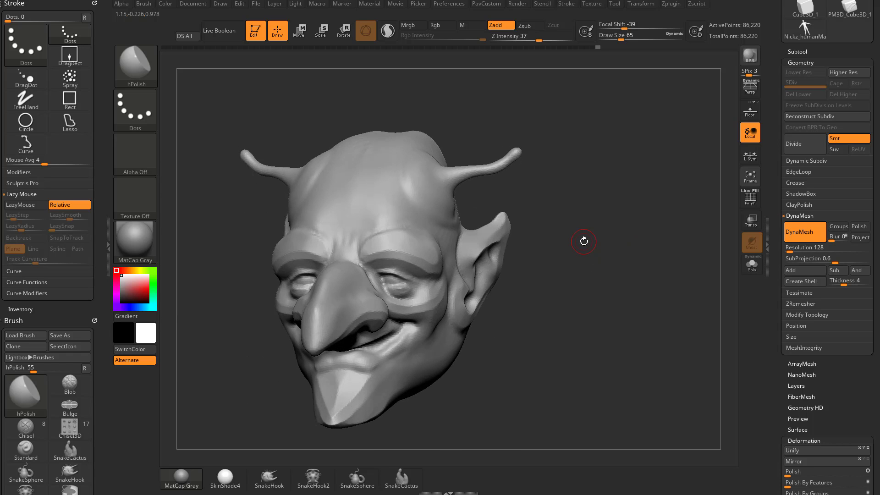